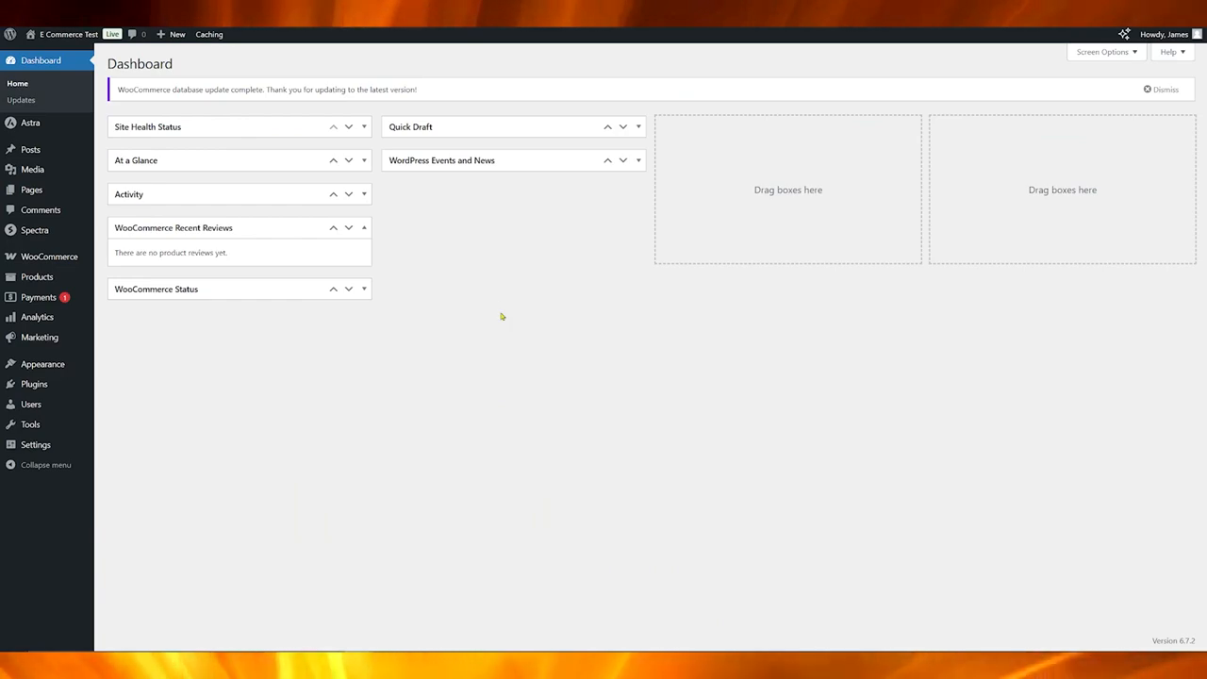
Step: Search the plugin directory for duplicator, then install and activate the Duplicator – Backups & Migration Plugin
mouse_move(34, 385)
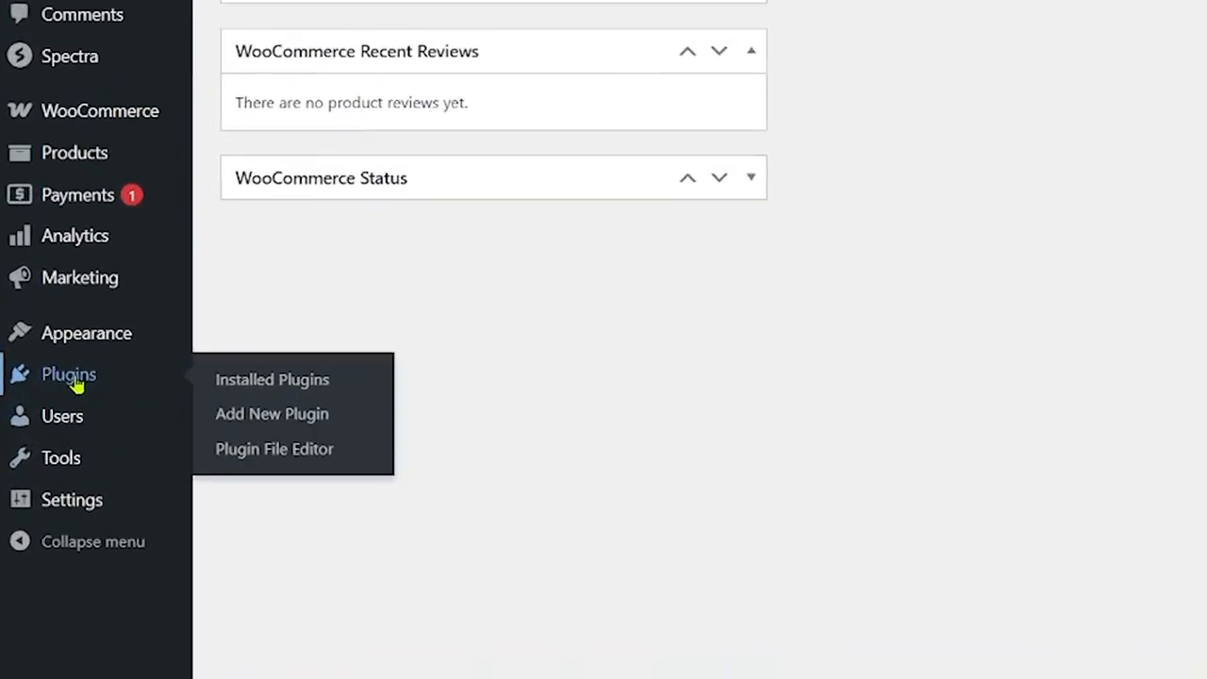
click(304, 422)
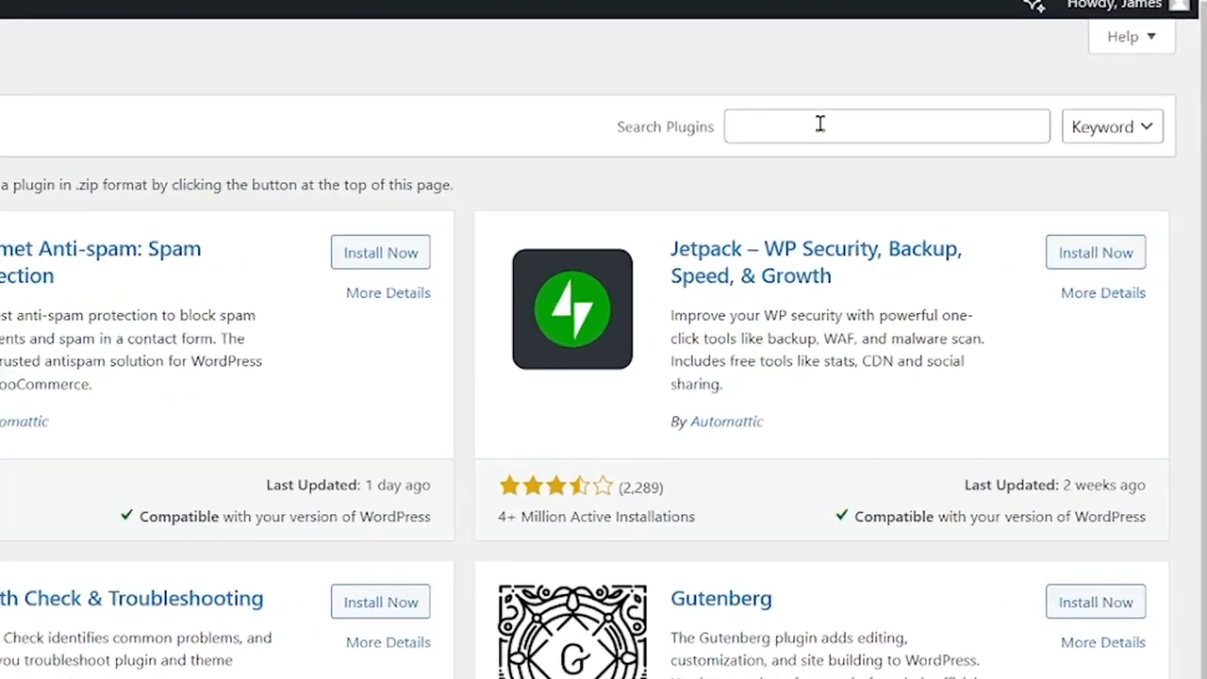
click(939, 106)
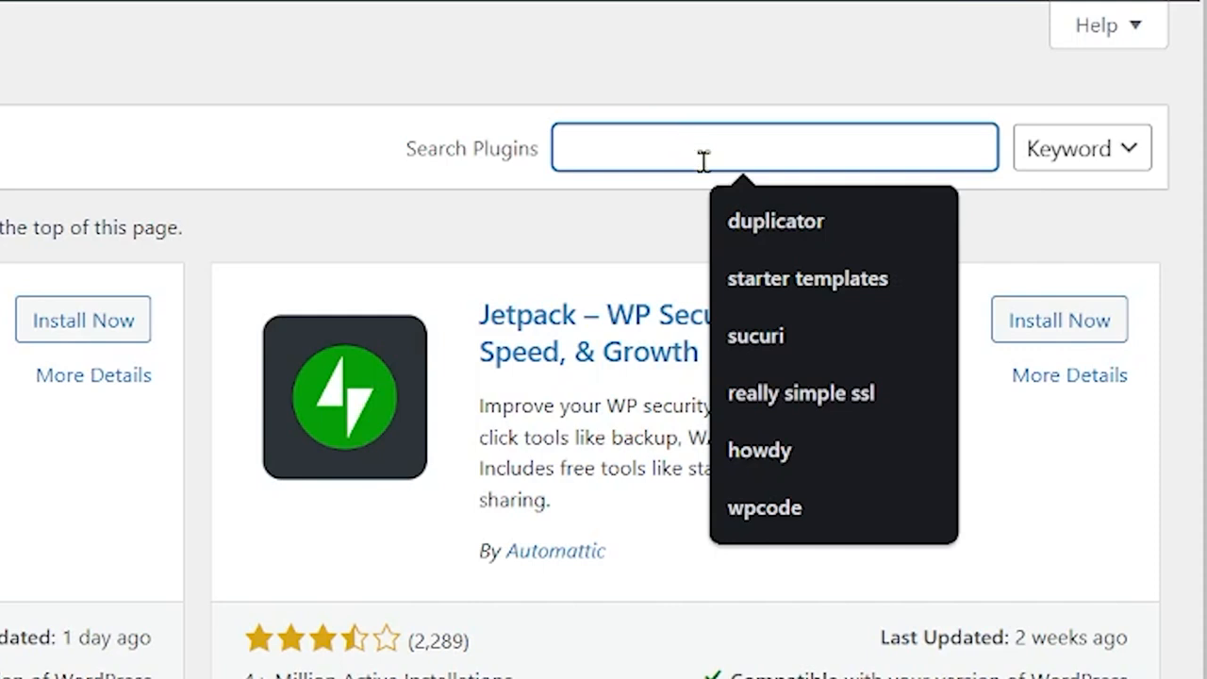
click(759, 209)
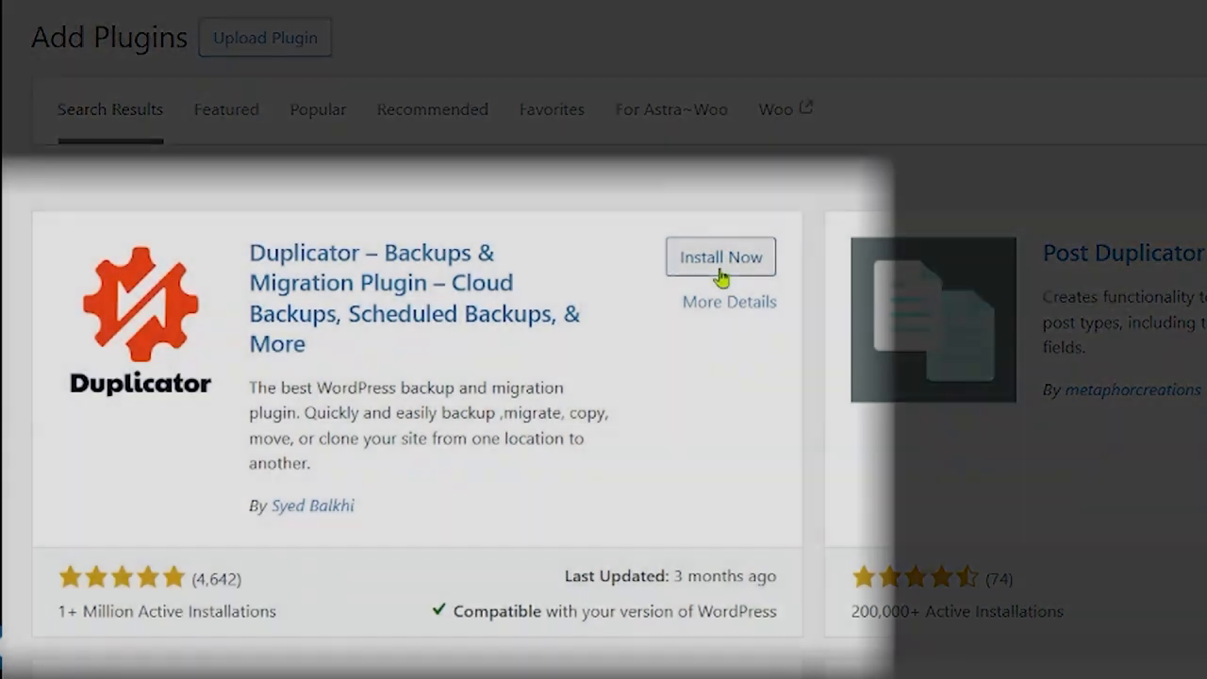
click(720, 271)
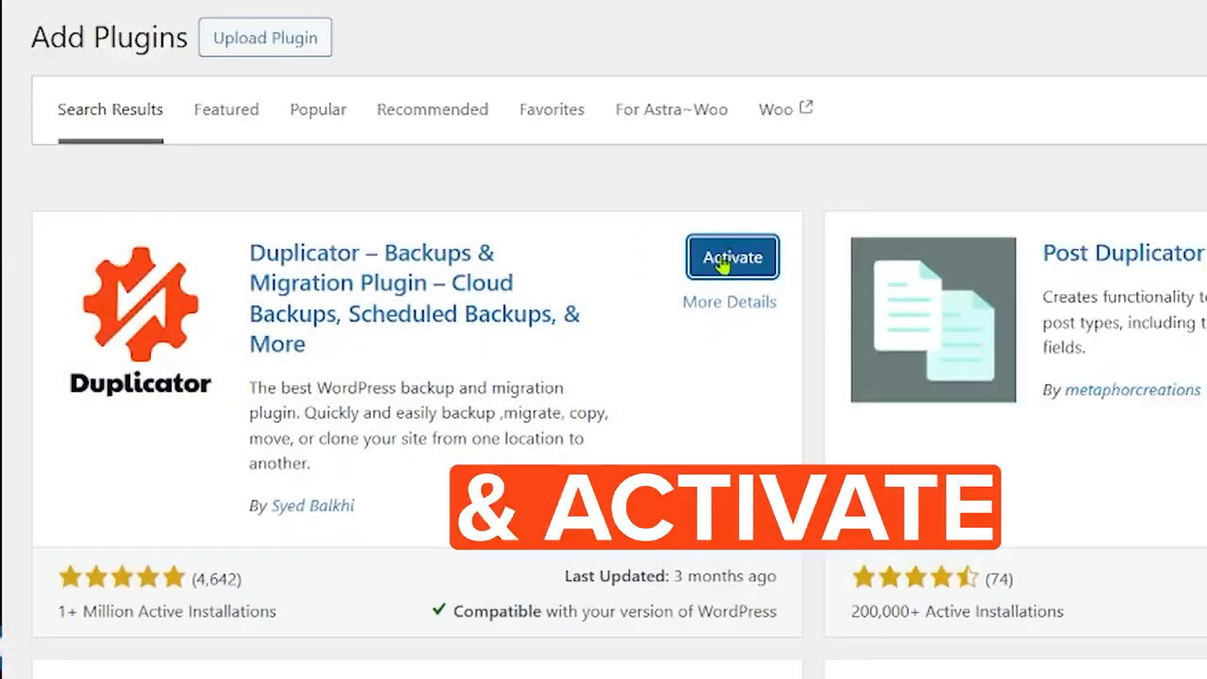
click(732, 258)
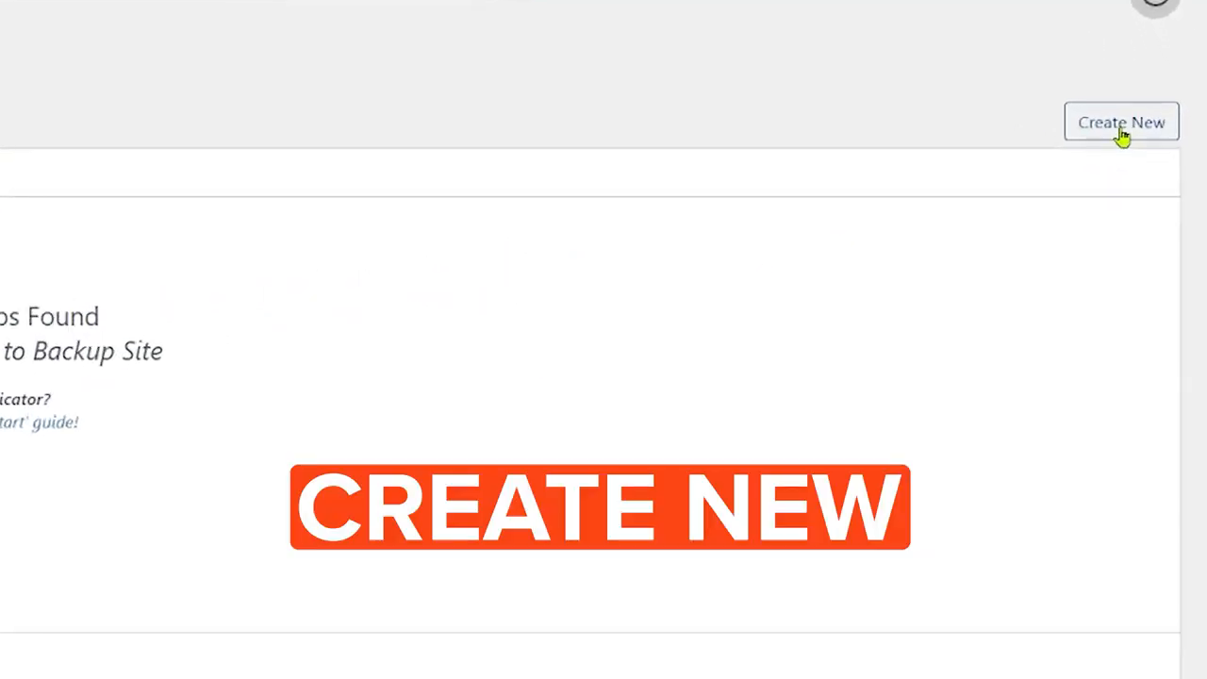
Step: Start a new Duplicator backup and review its Backup and Installer options, keeping the default settings
click(1121, 124)
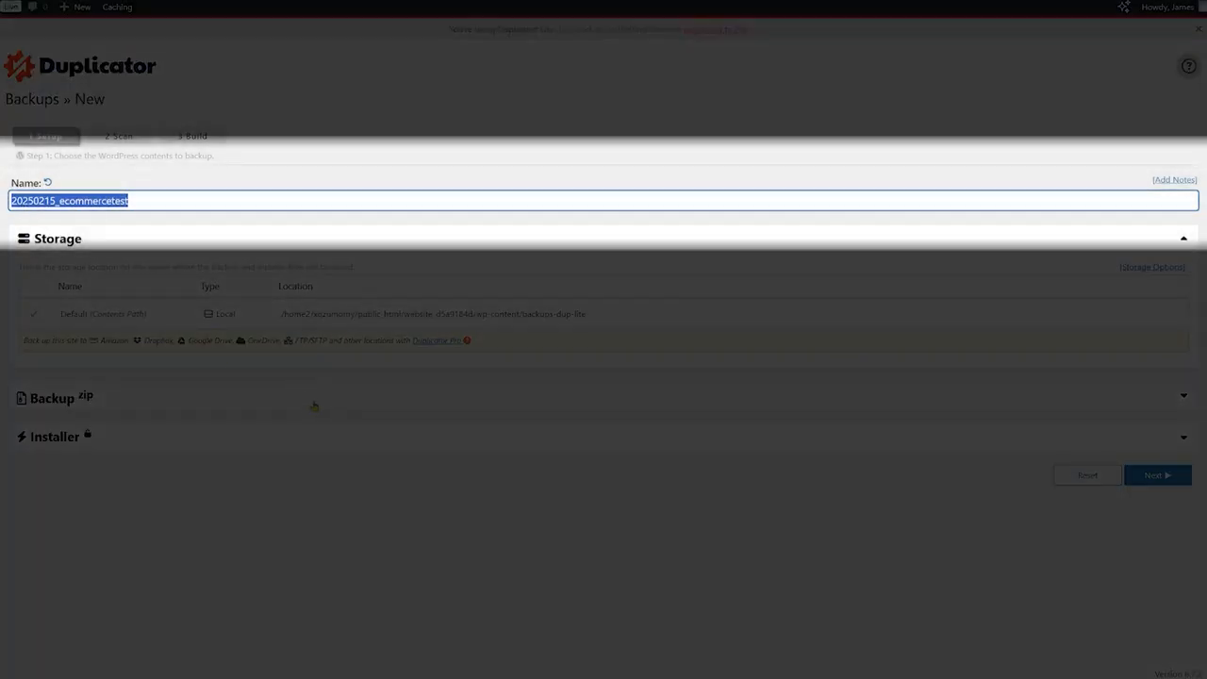
click(314, 407)
scroll(312, 404, down, 2)
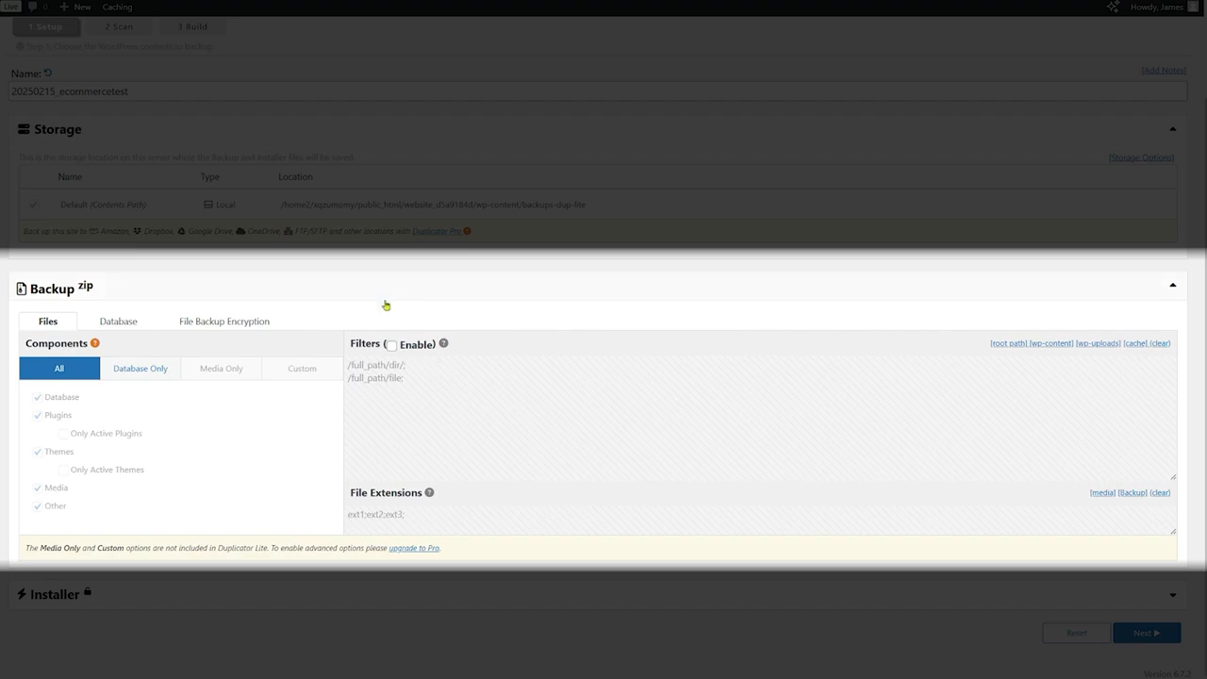
click(390, 302)
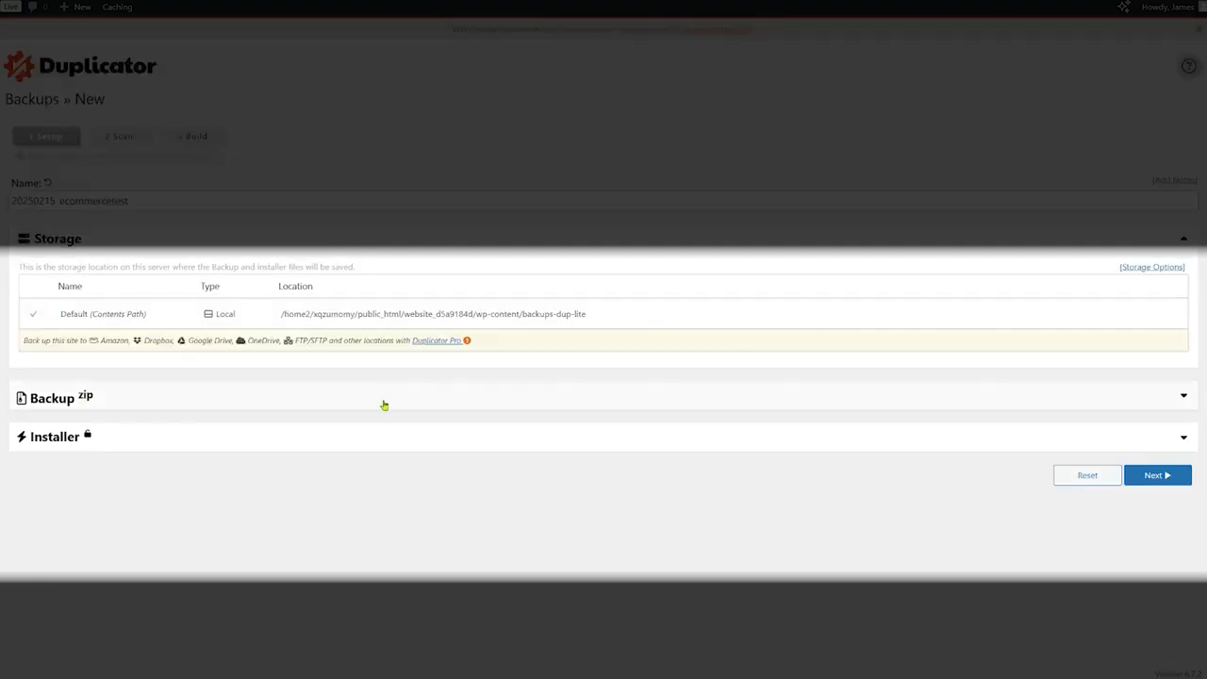
click(386, 437)
scroll(386, 437, down, 2)
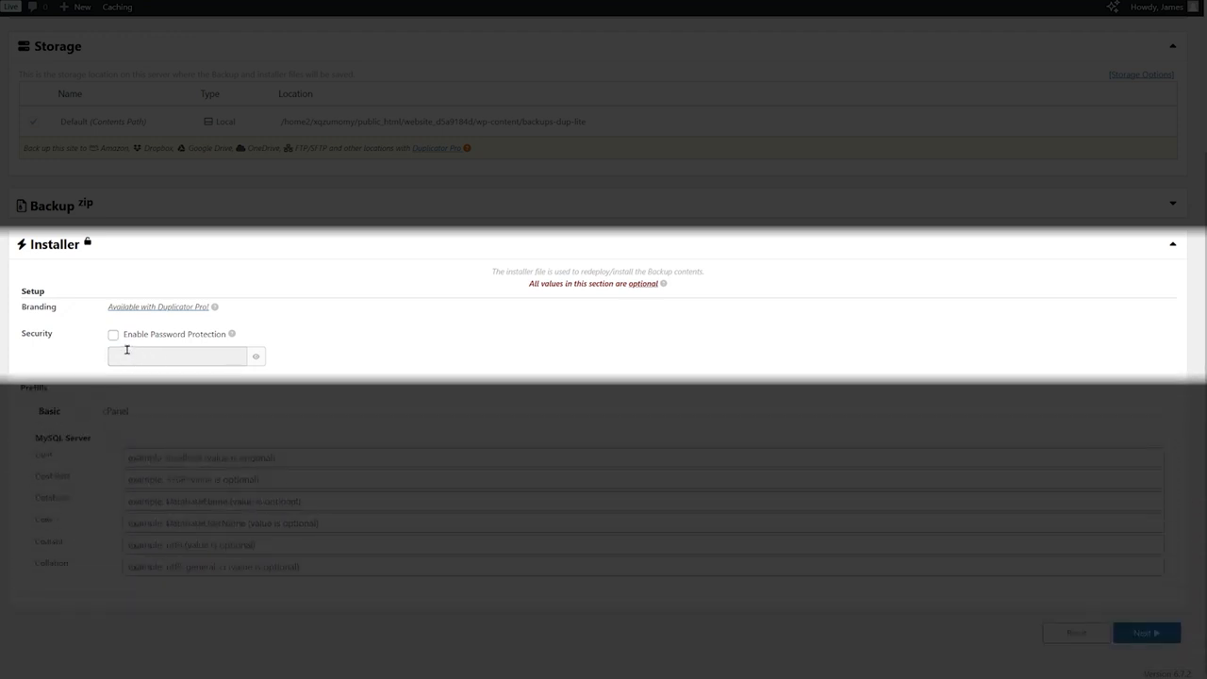
click(203, 245)
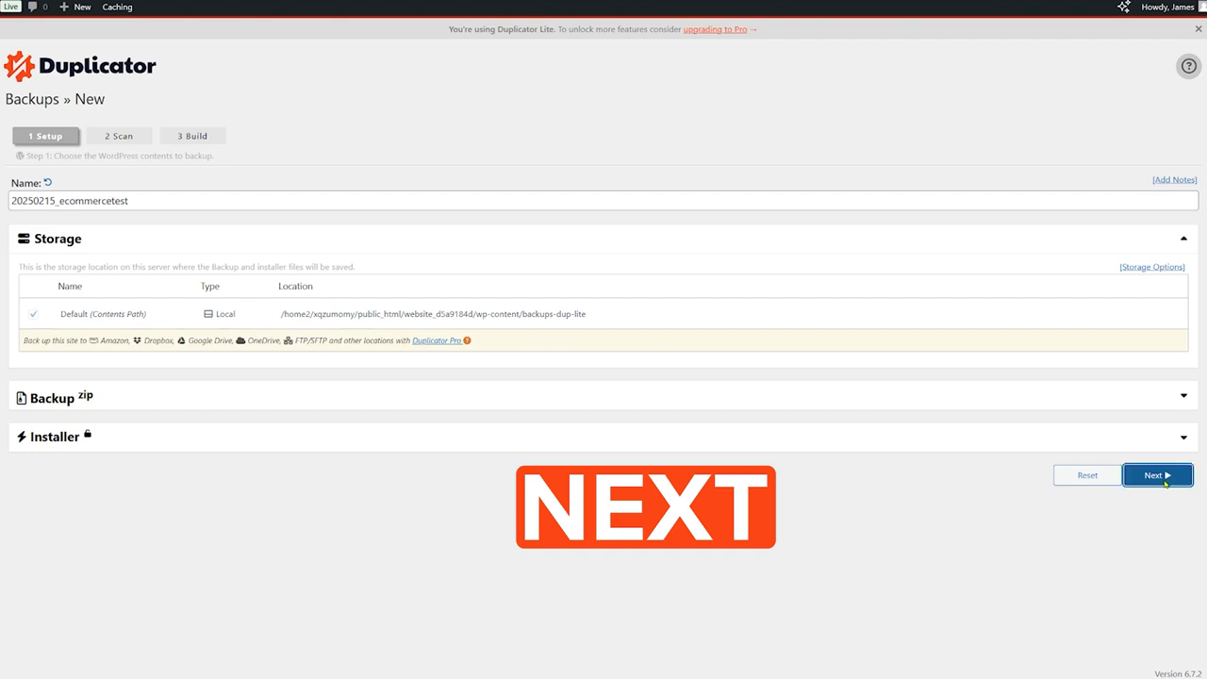
Step: Scan the site for the new backup and build the backup package
click(1165, 483)
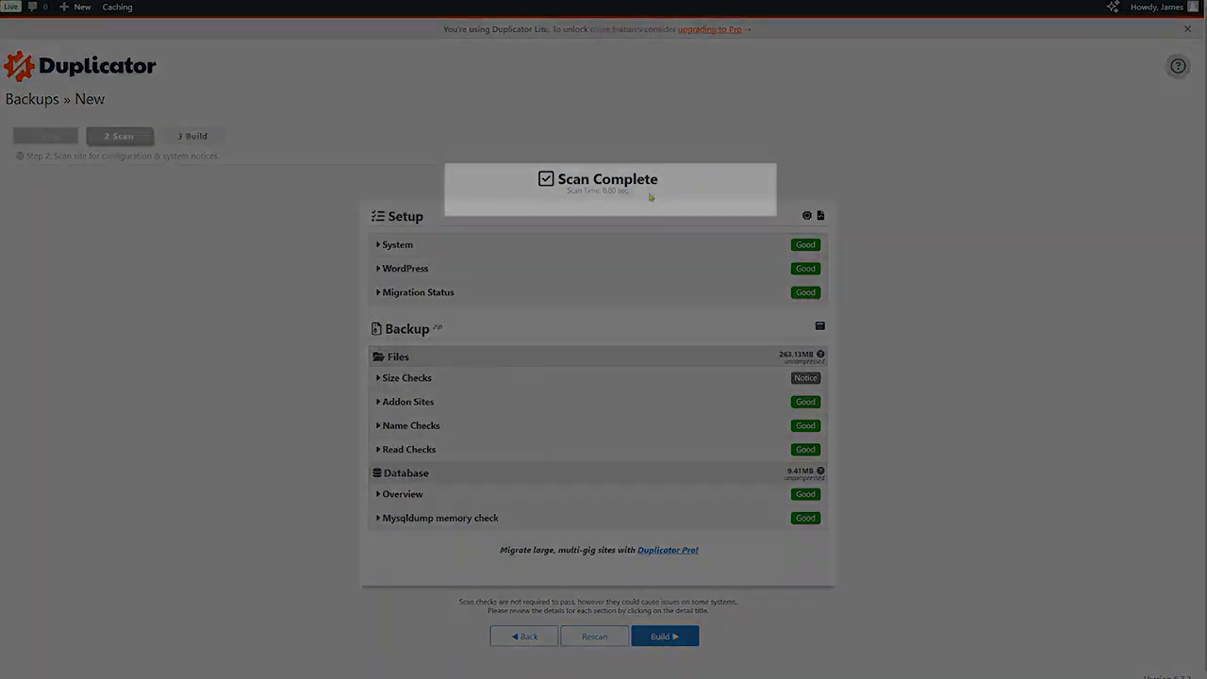
drag(648, 194, 556, 179)
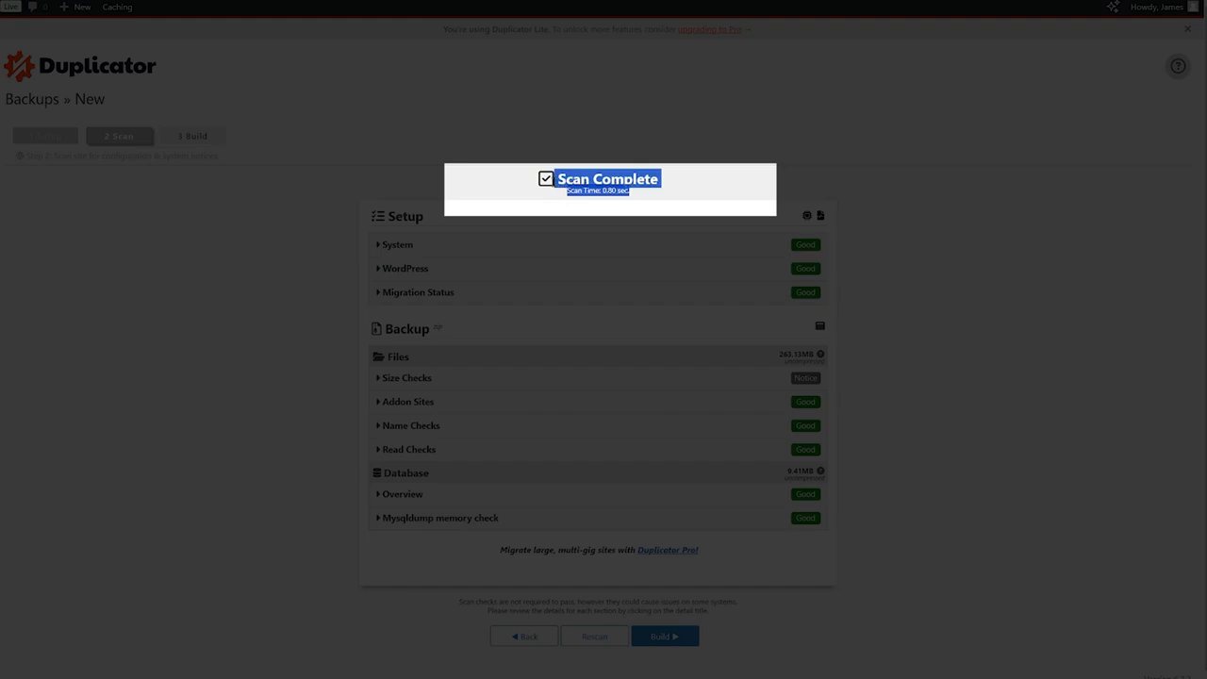
click(1035, 396)
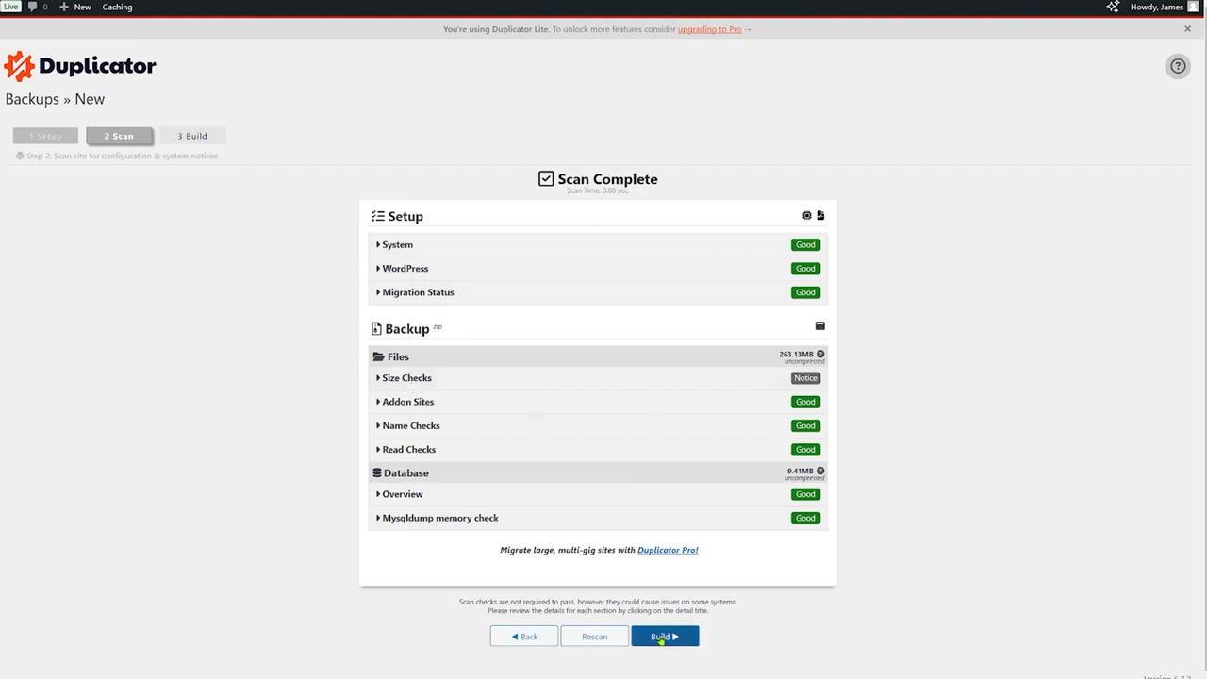
click(660, 638)
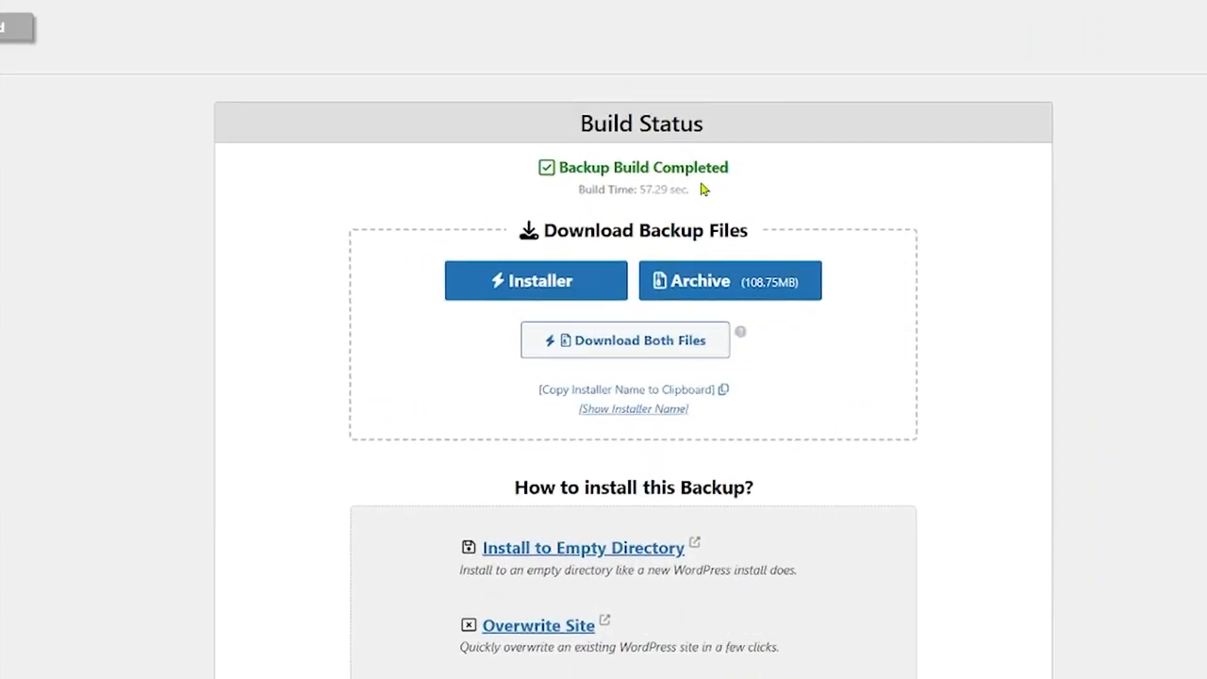
Step: Download both files of the completed backup, the installer and the archive
drag(699, 194, 564, 190)
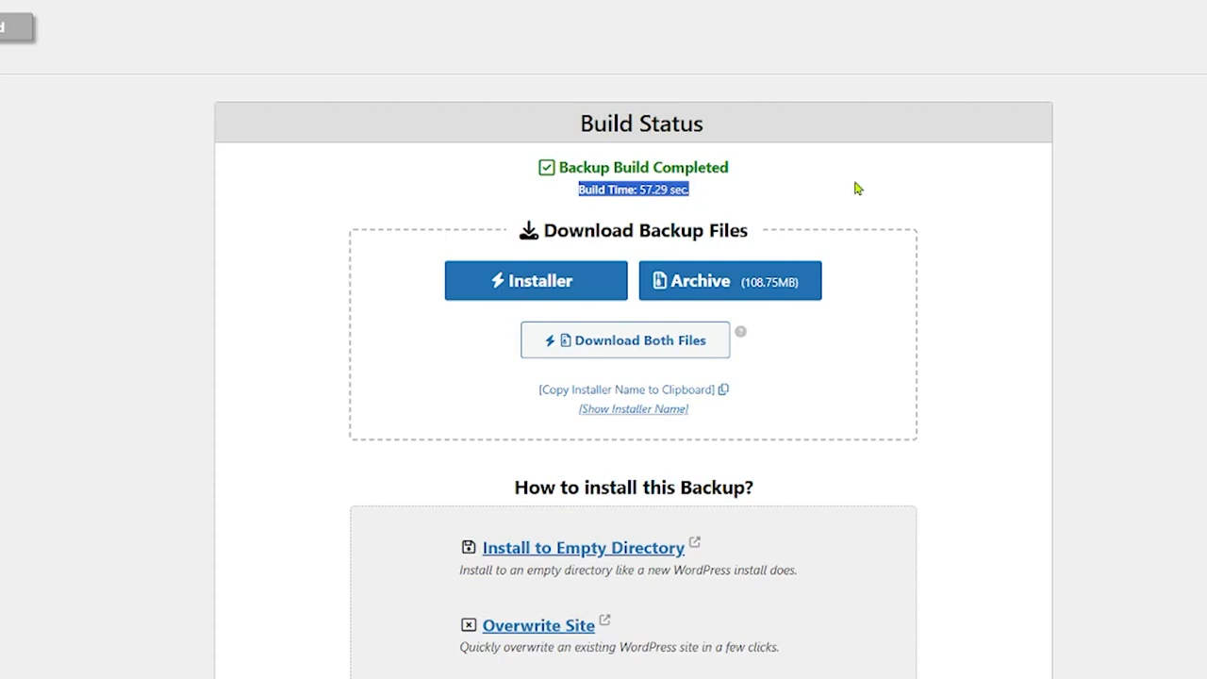
click(996, 287)
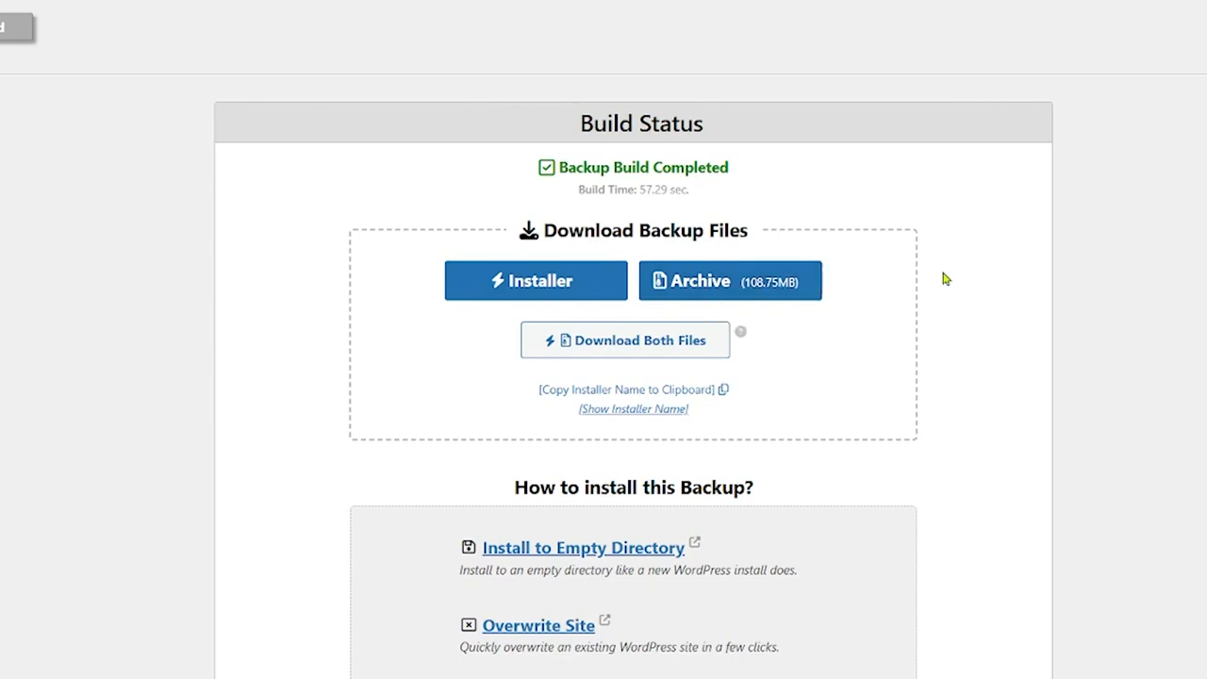
scroll(943, 274, down, 1)
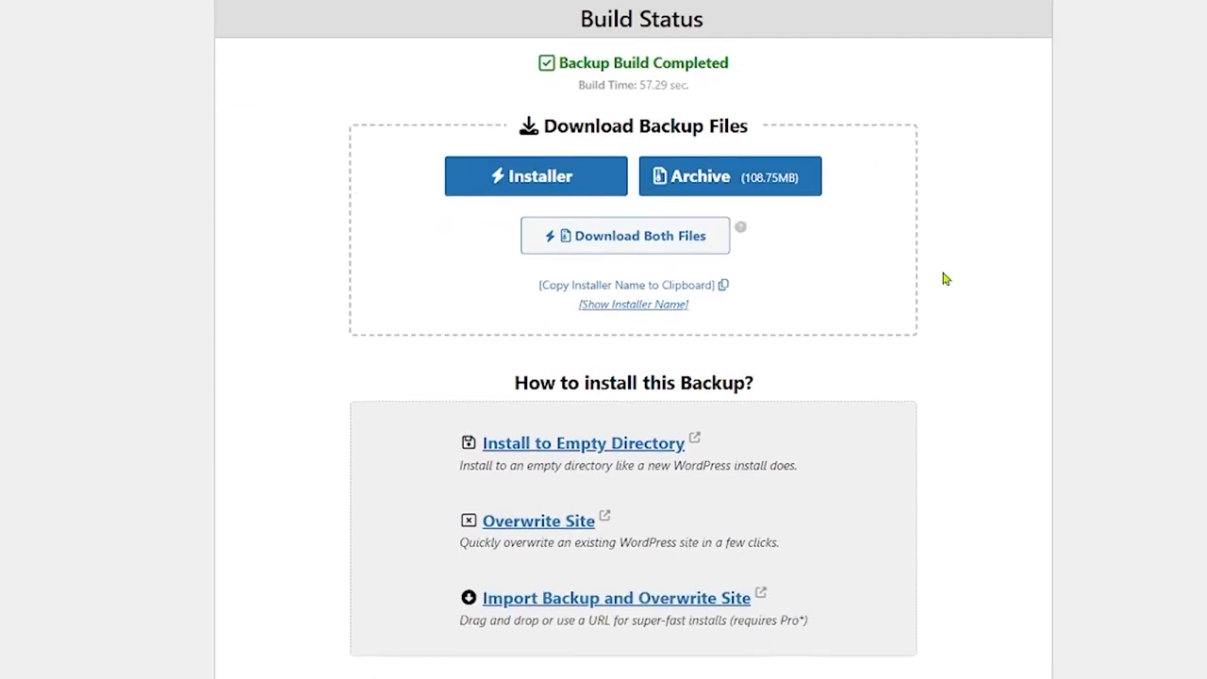
click(645, 247)
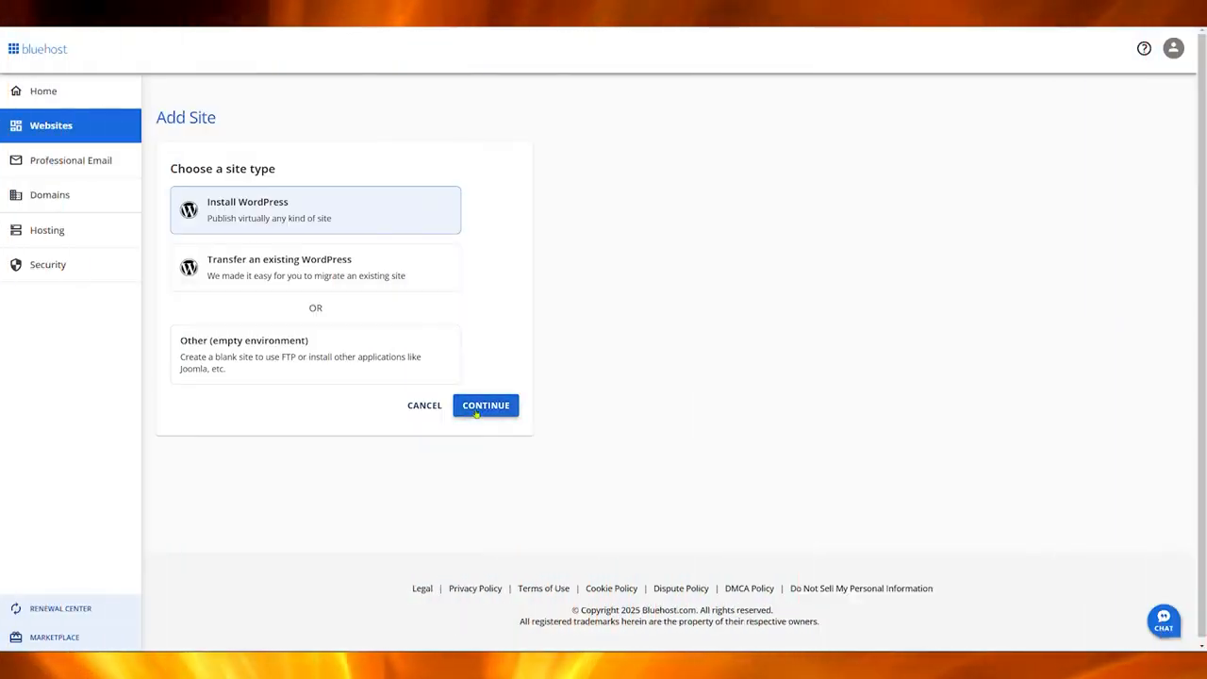
Step: In Bluehost, install a WordPress site titled My New Test Site on a temporary domain and open its WordPress dashboard
click(476, 412)
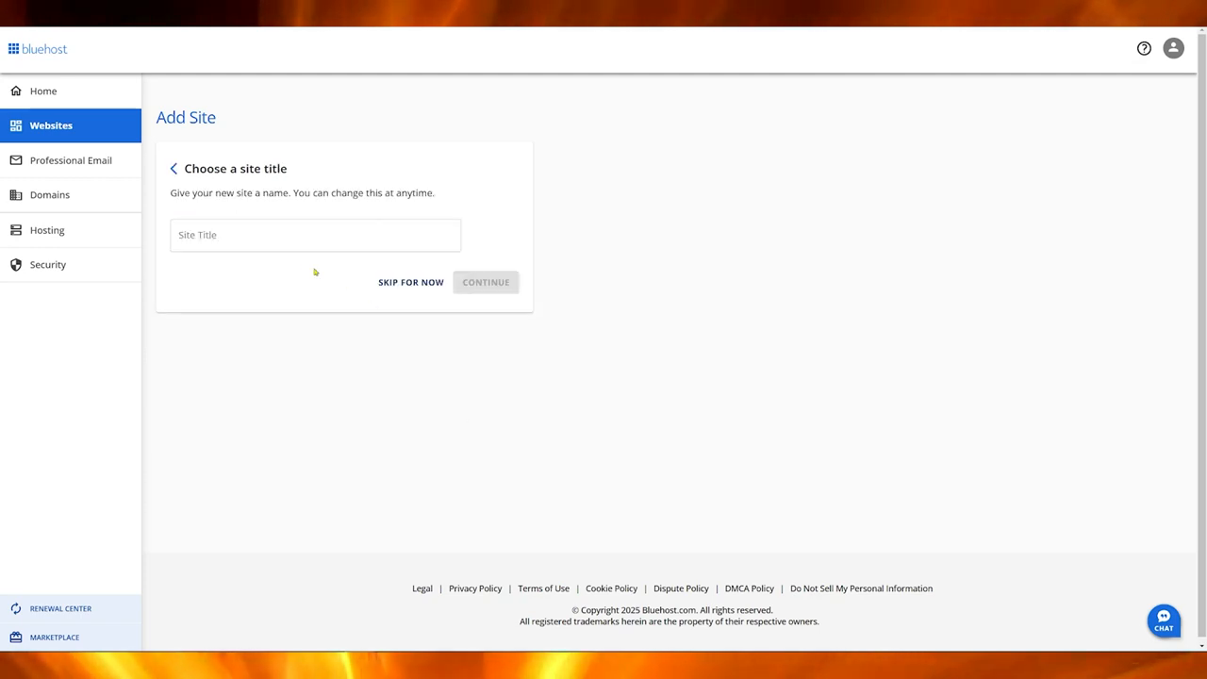
click(291, 240)
text(My New Test Site)
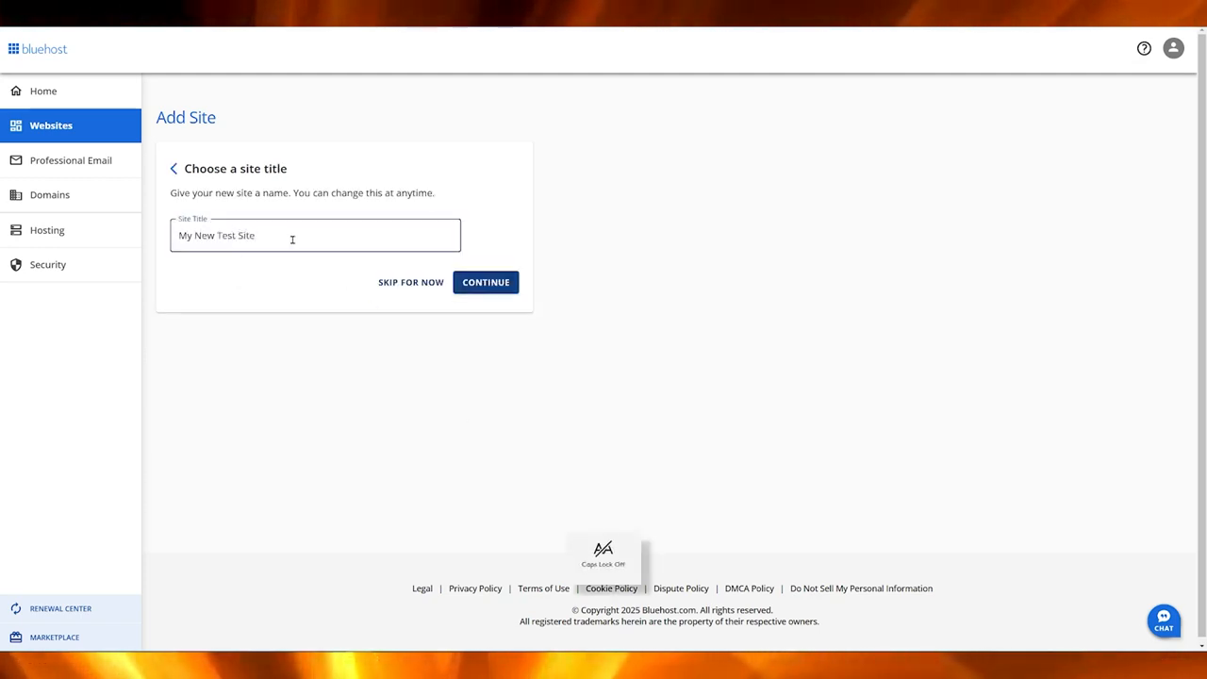
click(491, 294)
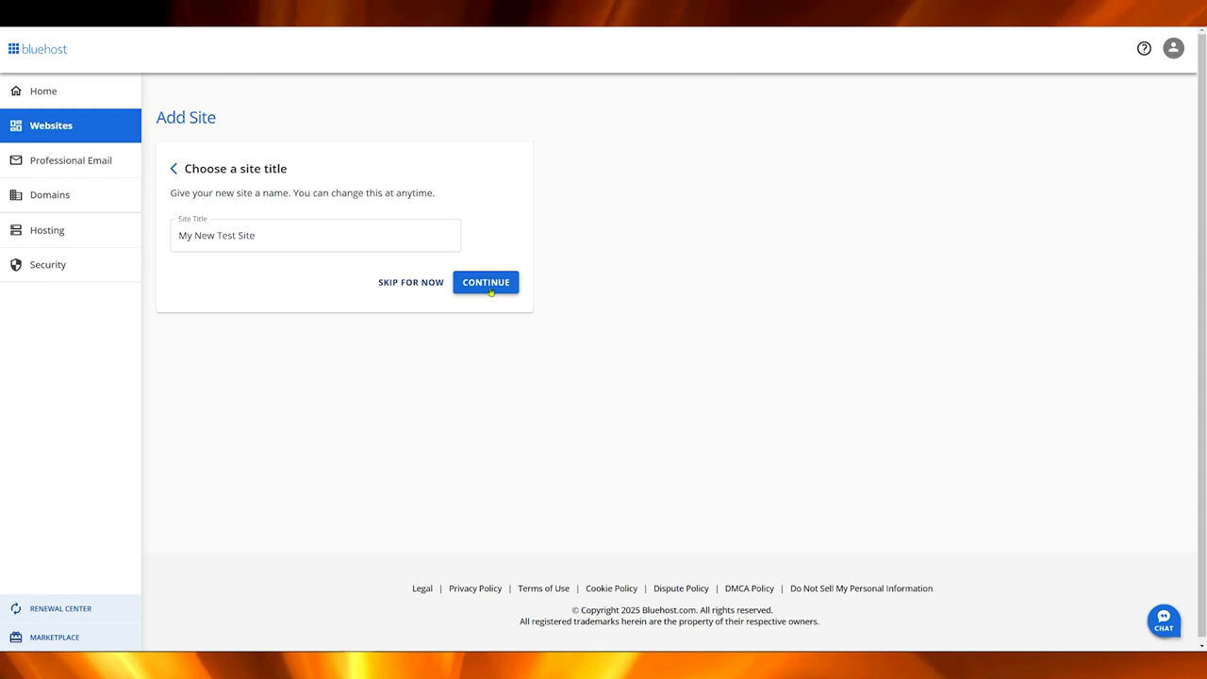
click(496, 371)
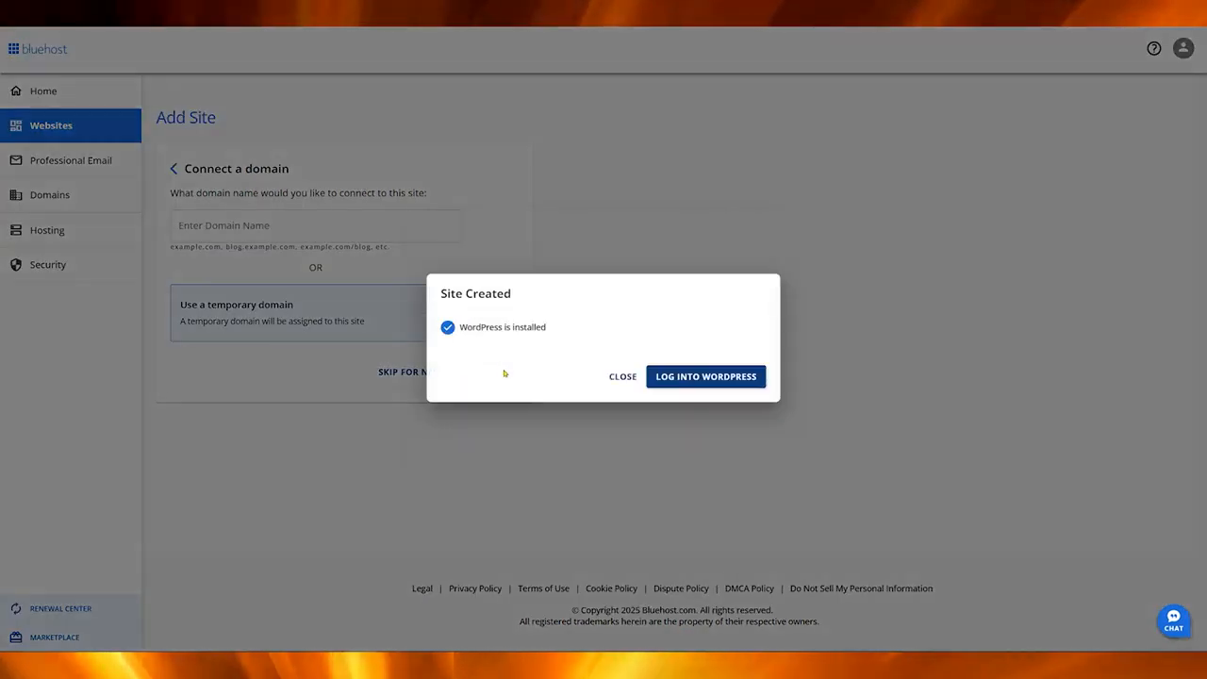
click(706, 376)
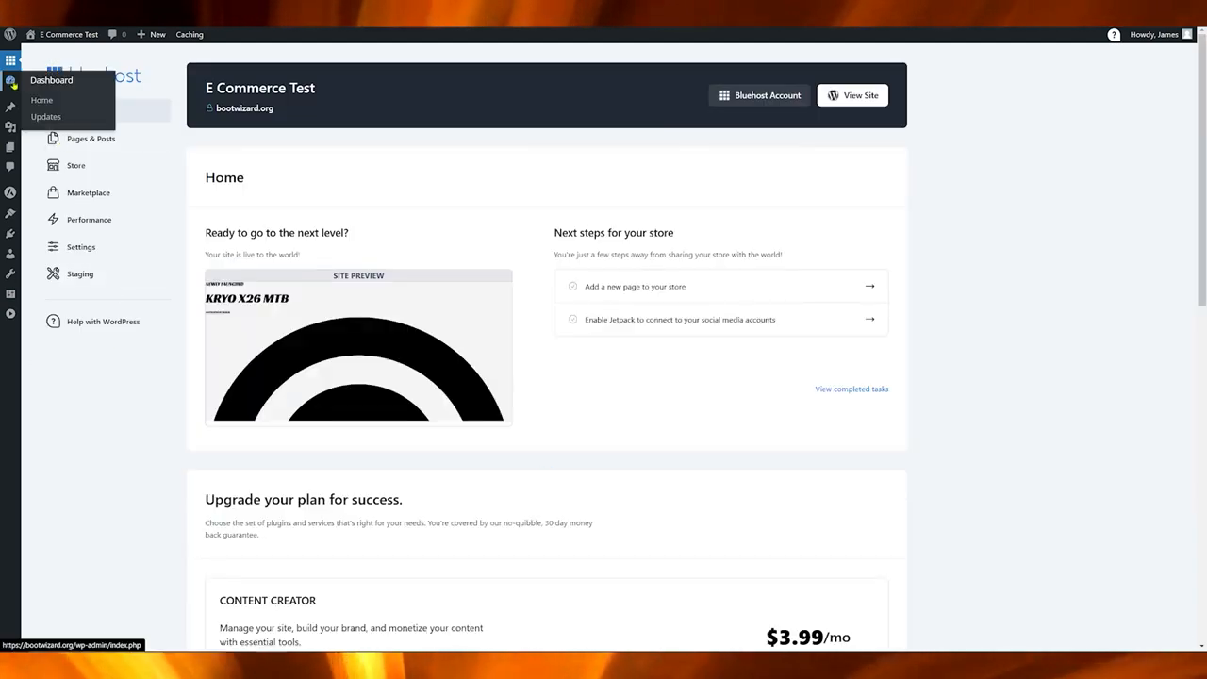
click(12, 84)
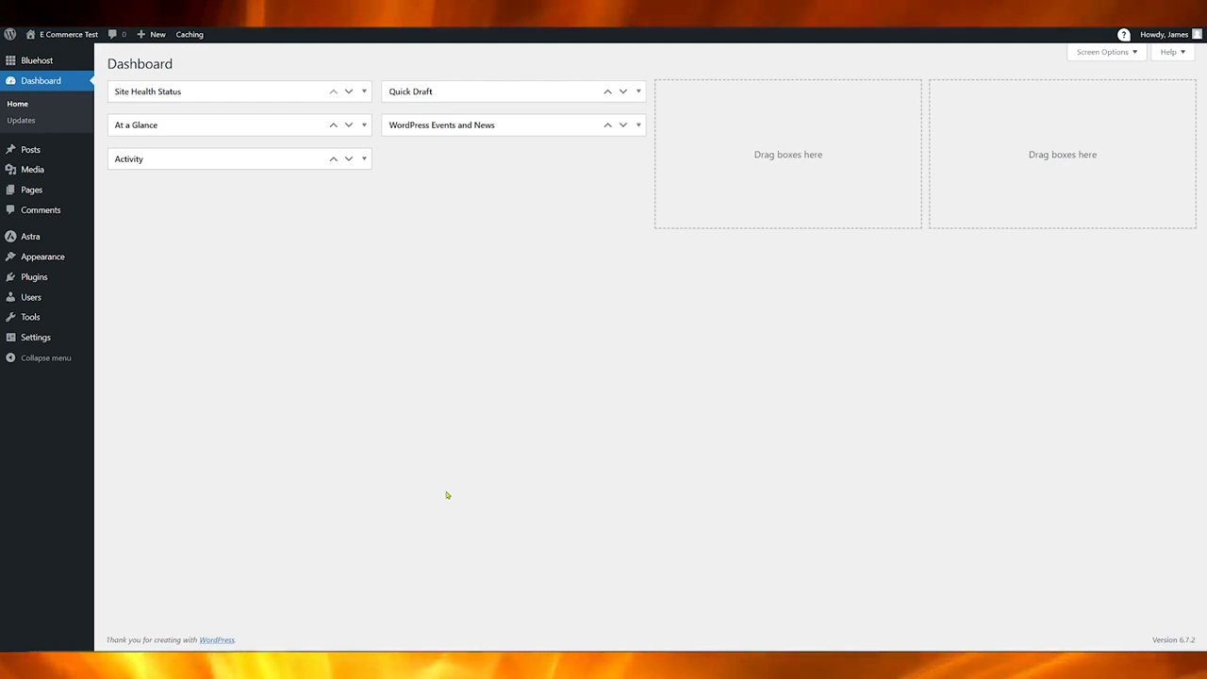
Step: Upload duplicator-pro-4.5.20.1.zip from the Downloads folder as a new plugin, install it and activate it
mouse_move(37, 277)
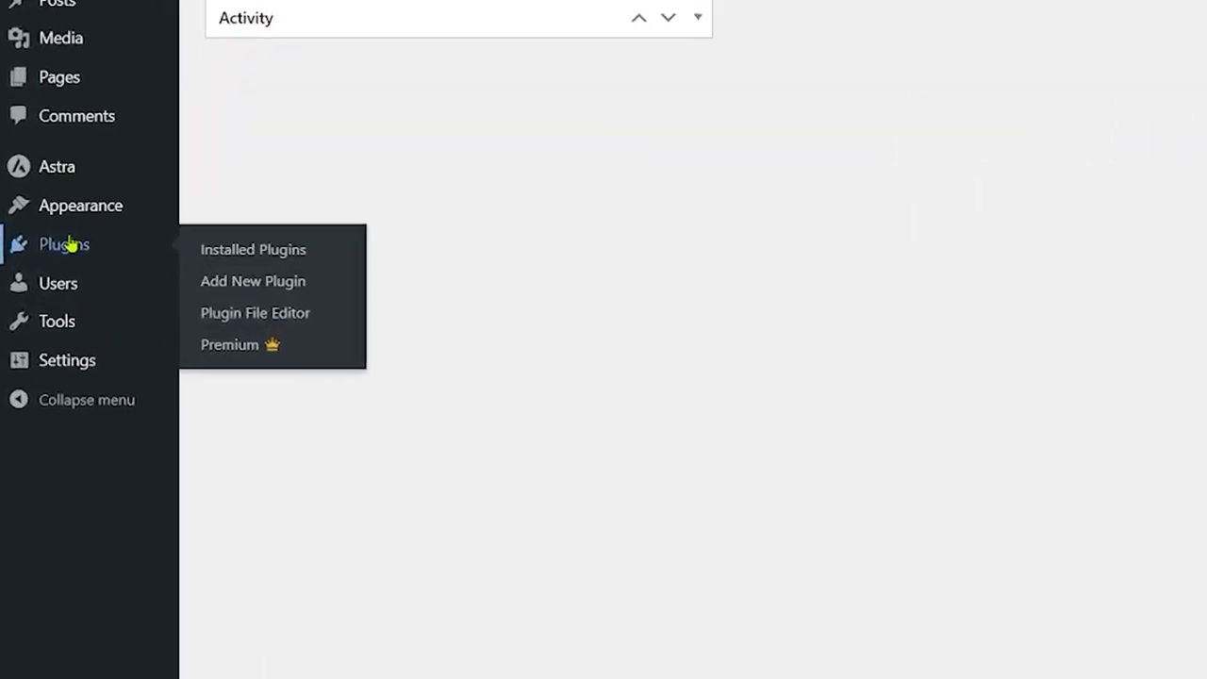
click(321, 292)
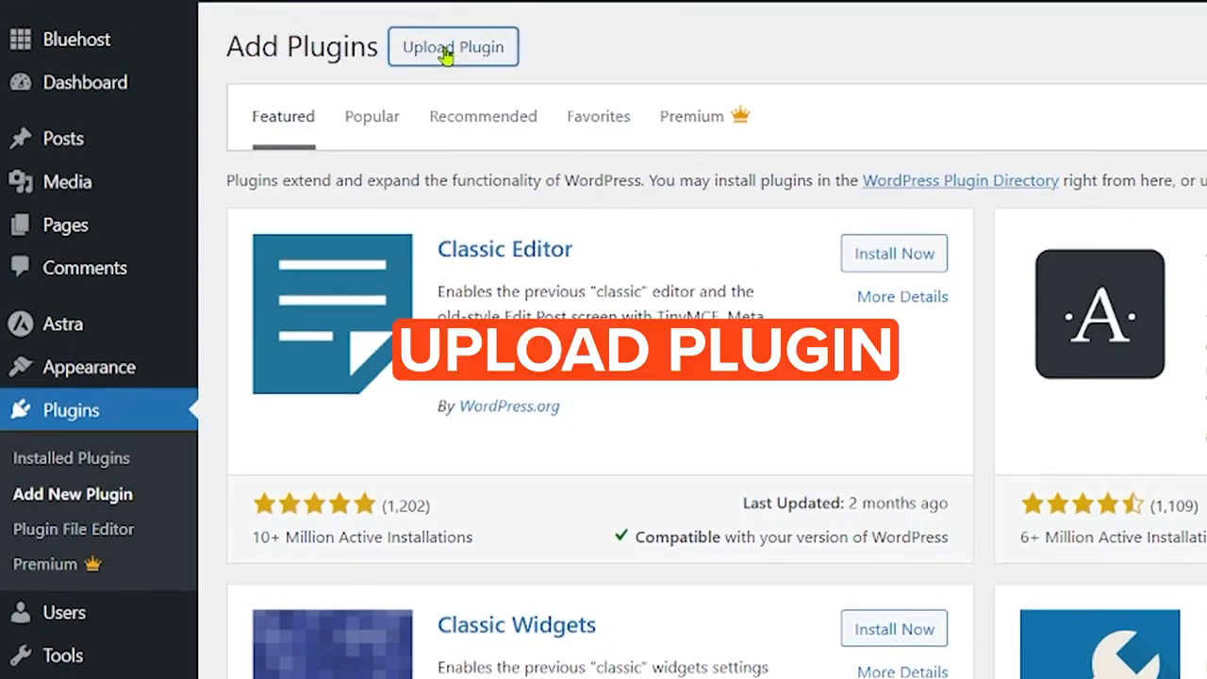
click(446, 55)
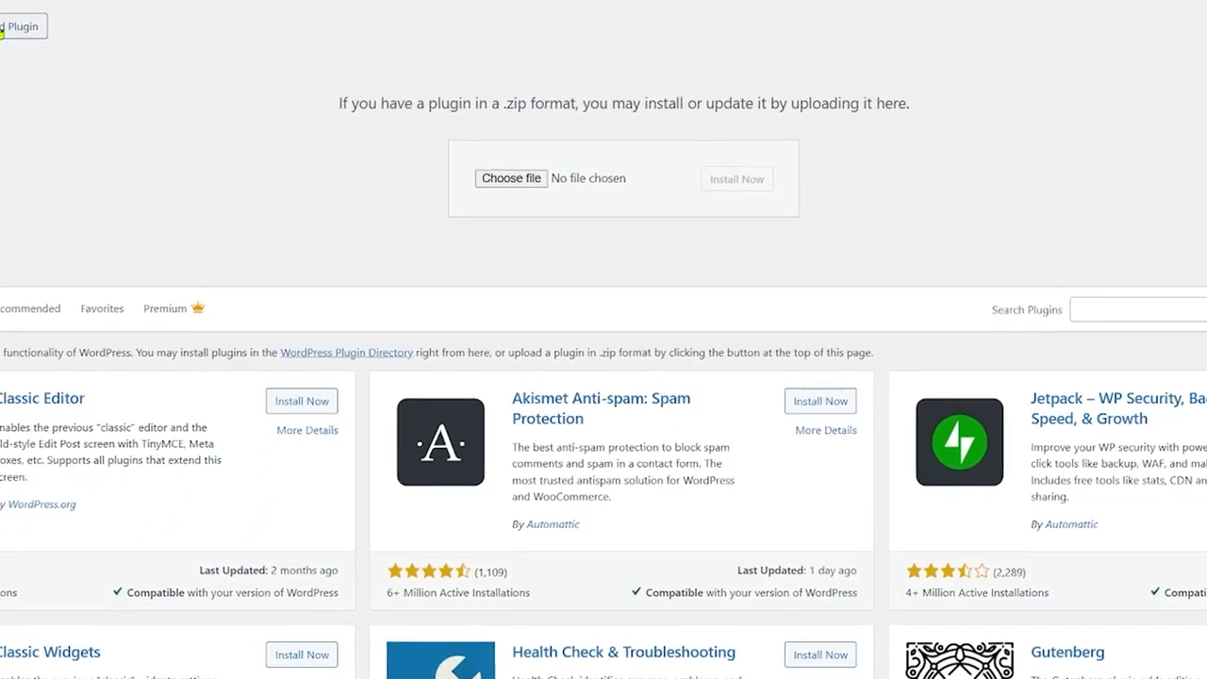
key(alt+Tab)
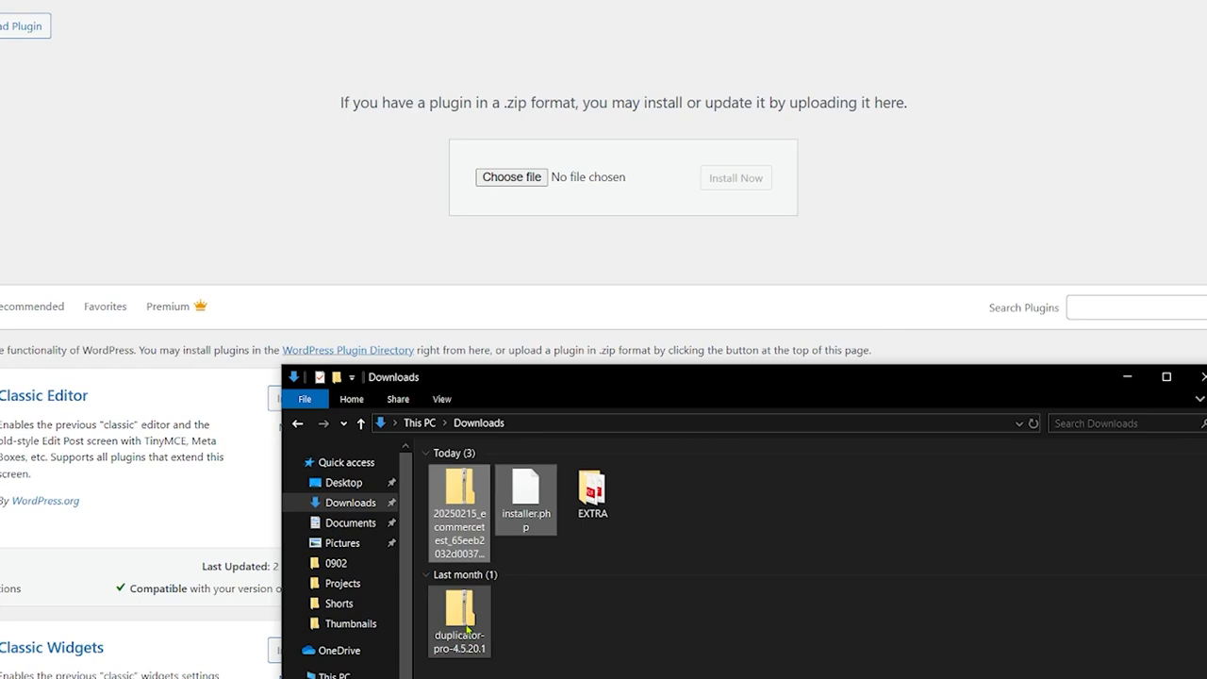
drag(462, 626, 570, 181)
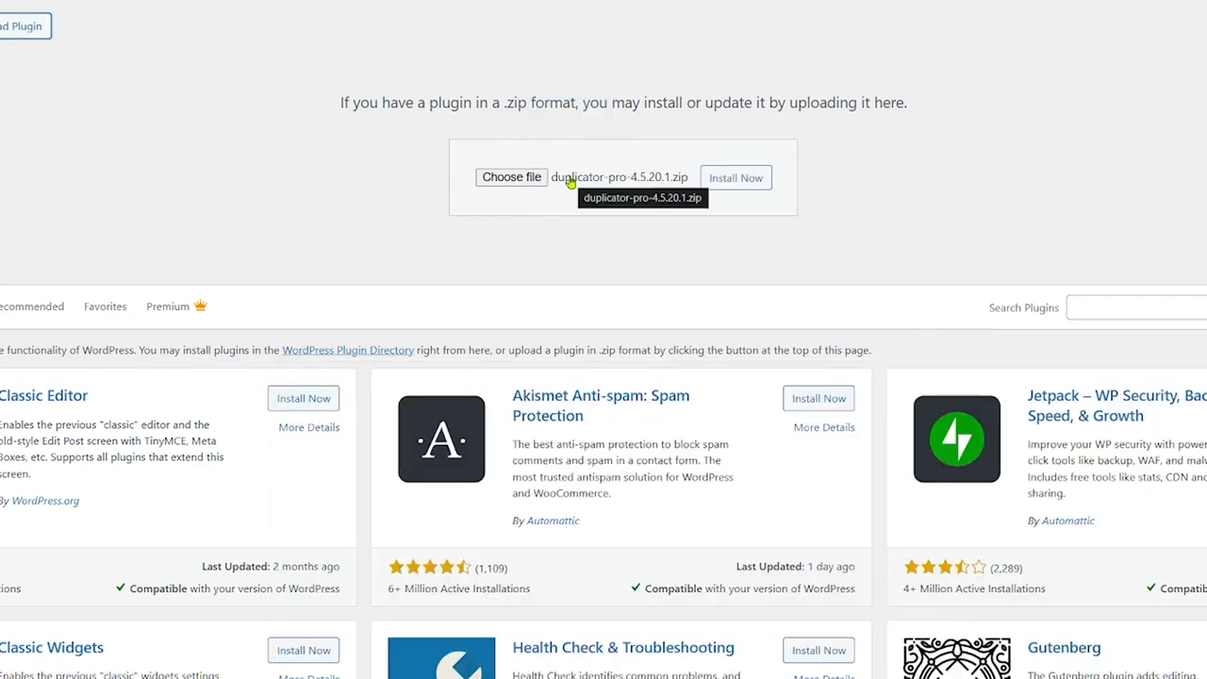
click(735, 178)
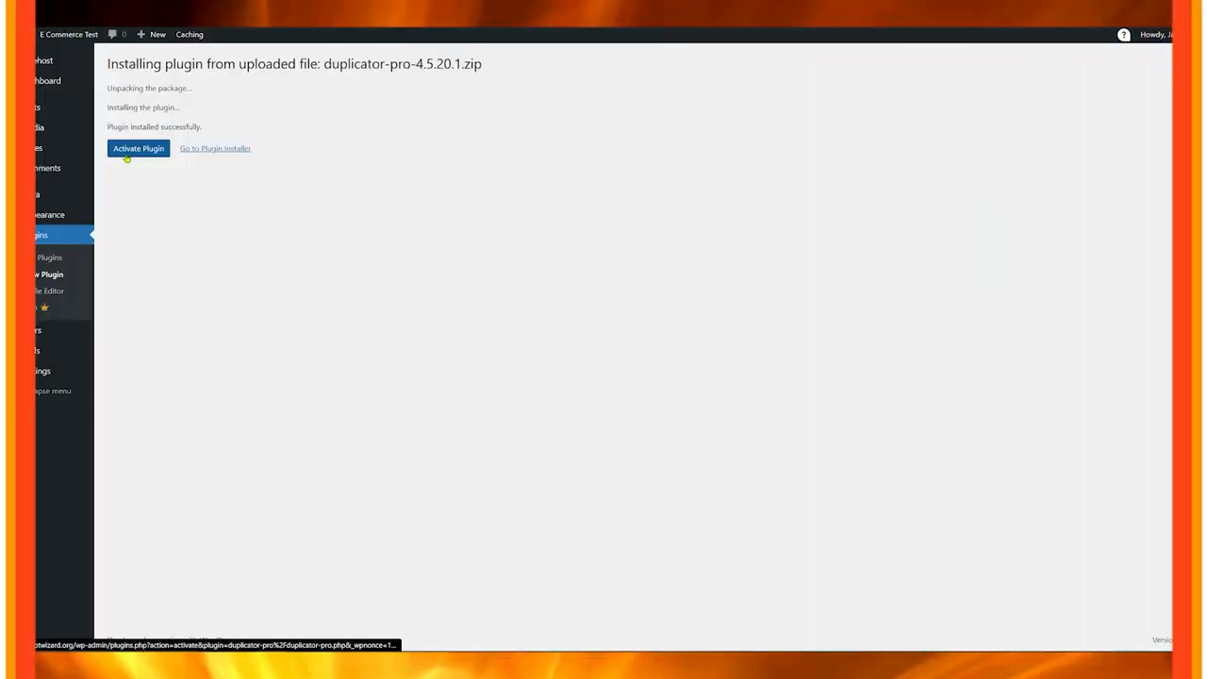
click(126, 152)
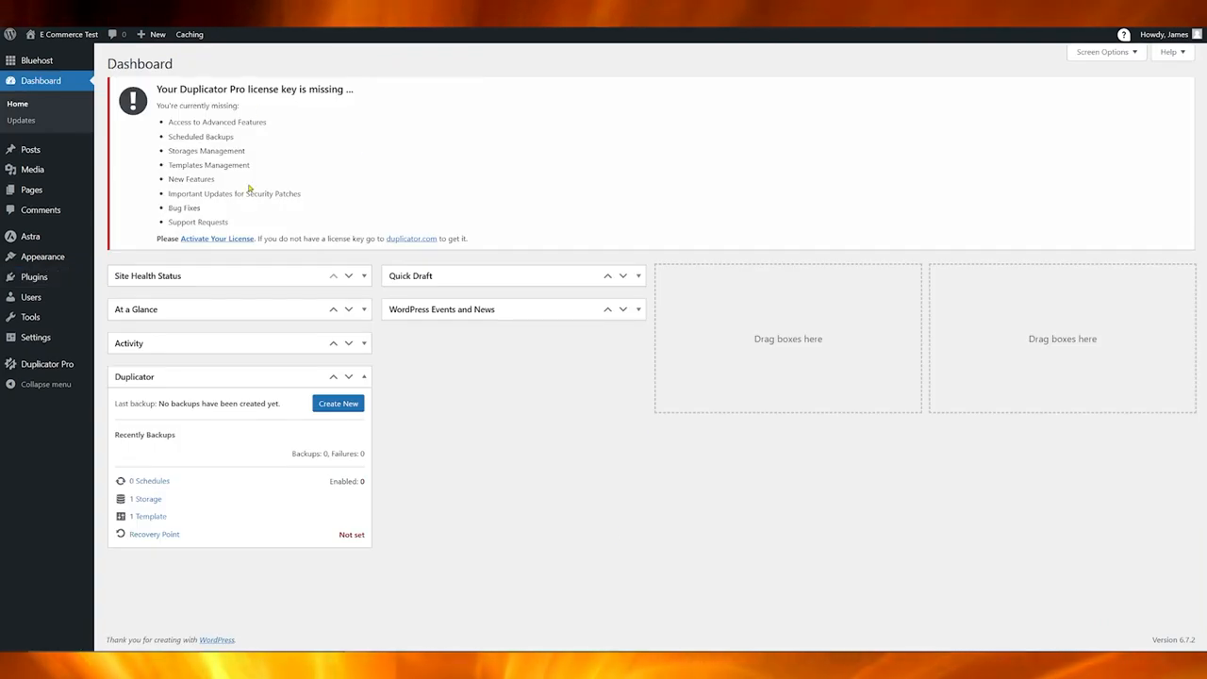
Step: Enter the Duplicator Pro license key in the plugin's general settings and activate the license
click(229, 240)
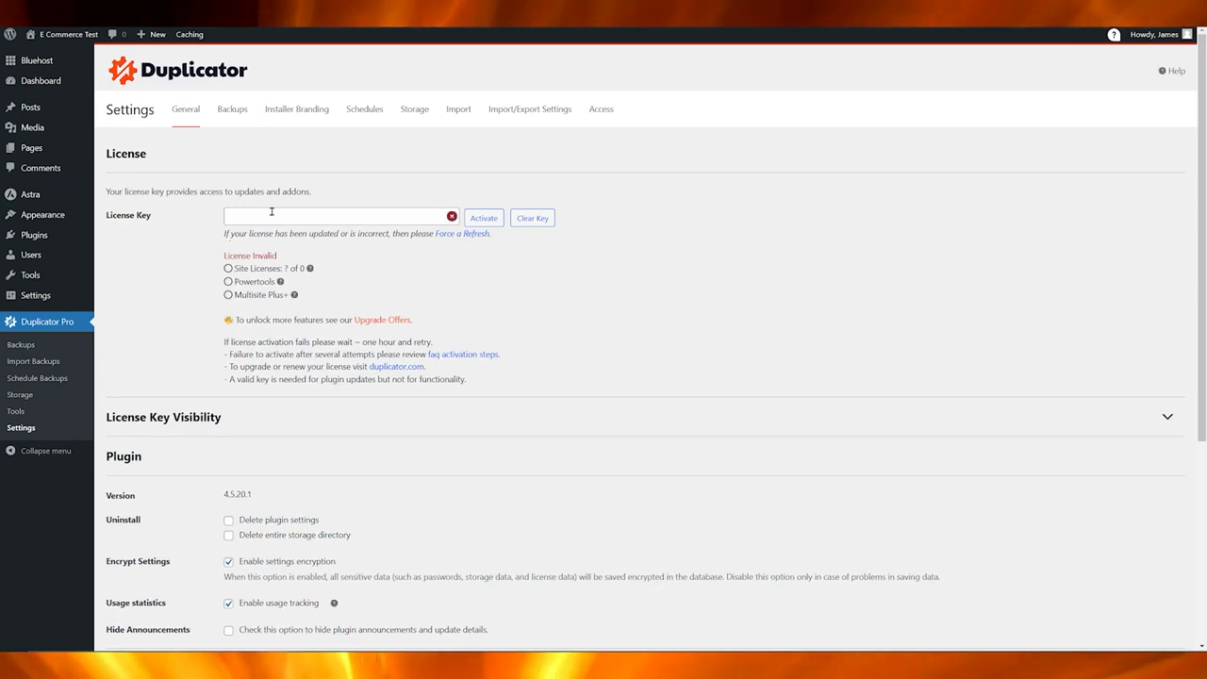
click(272, 213)
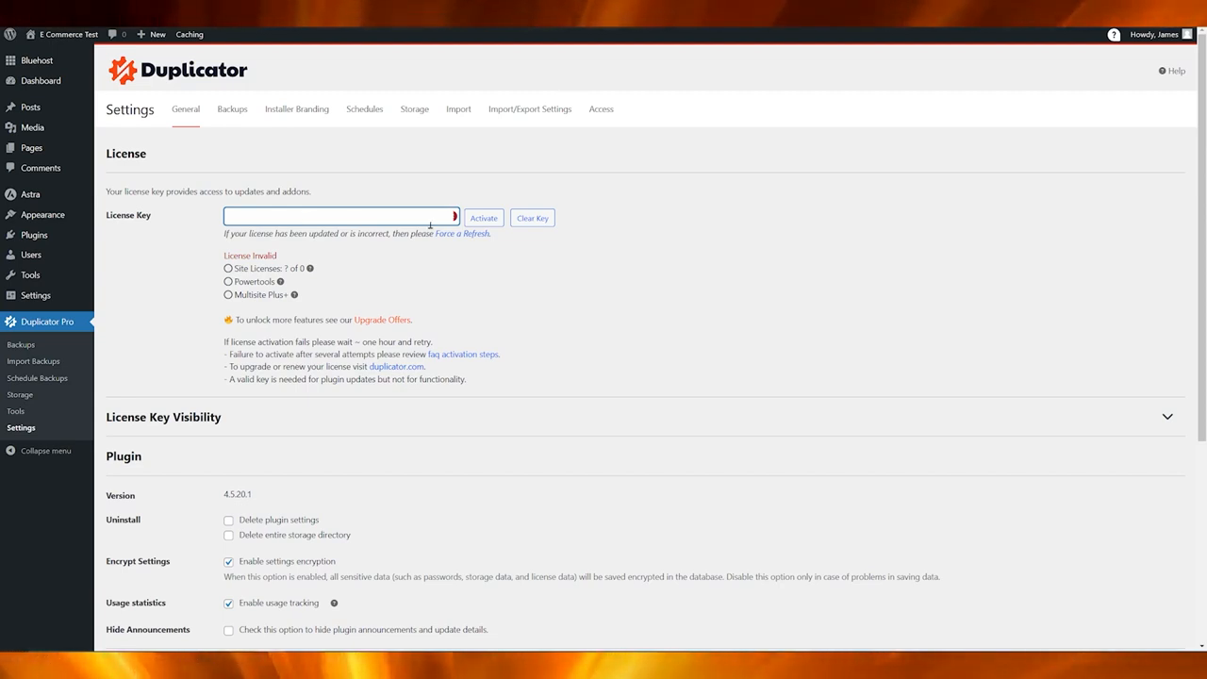
click(480, 220)
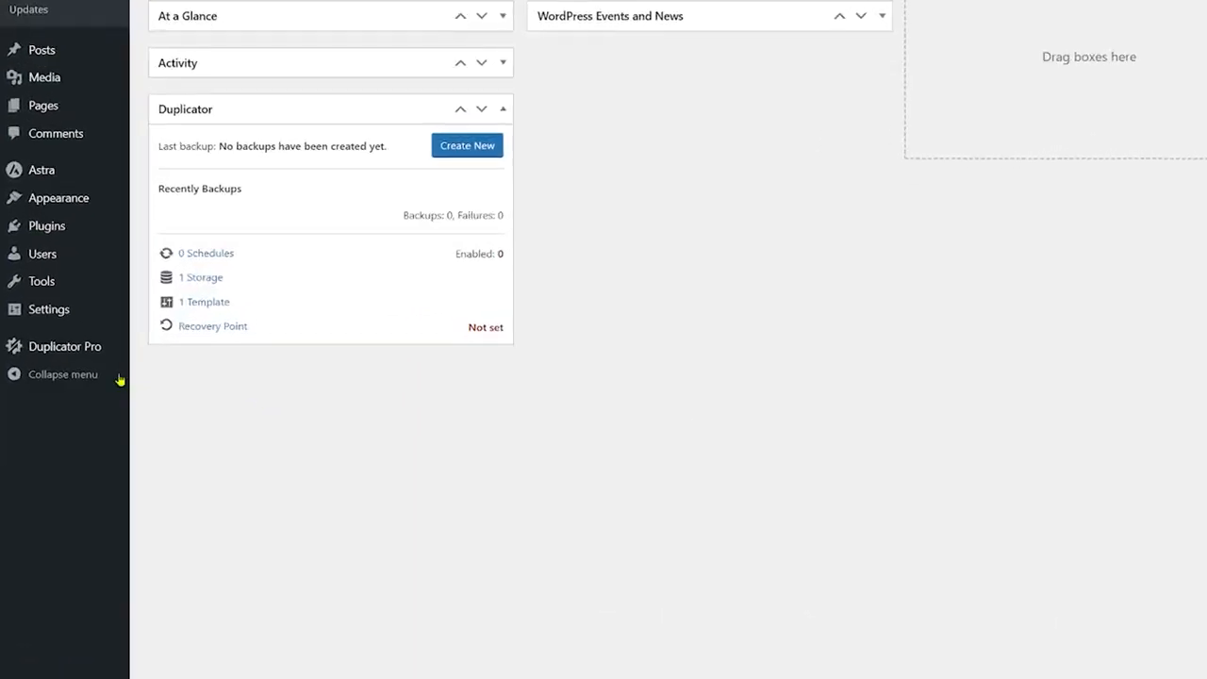
Step: Open Duplicator Pro's backup import page and upload the 20250215_ecommercetest archive zip from the Downloads folder
mouse_move(65, 348)
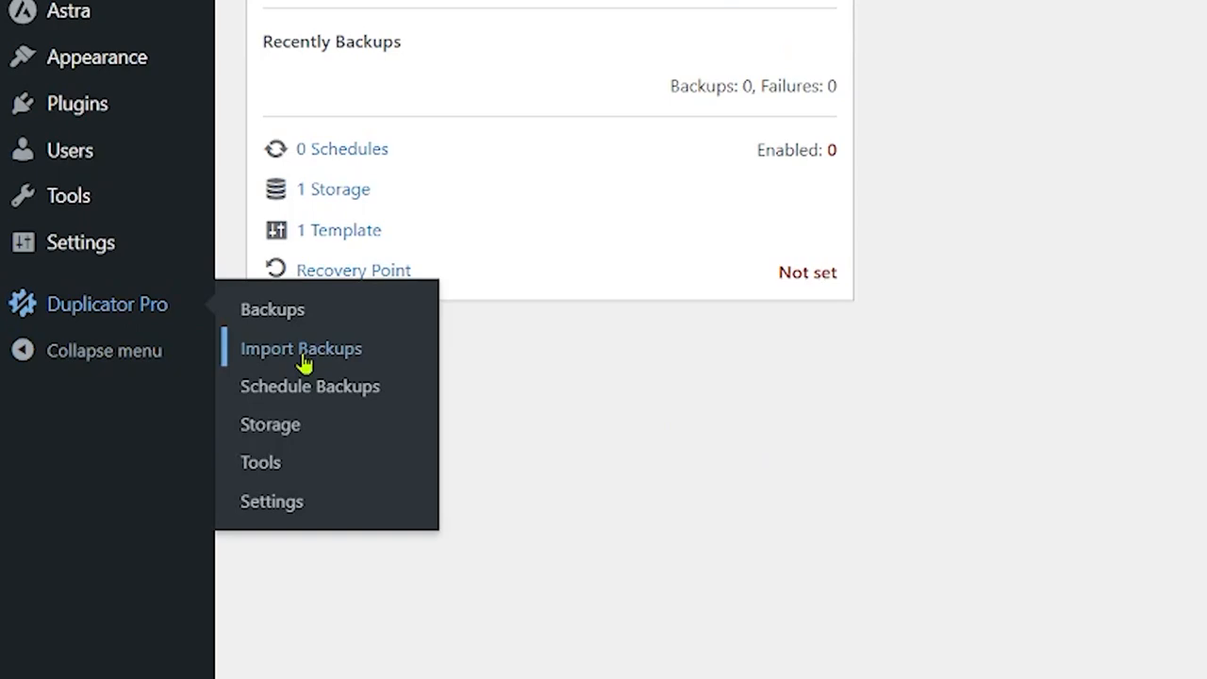
click(303, 363)
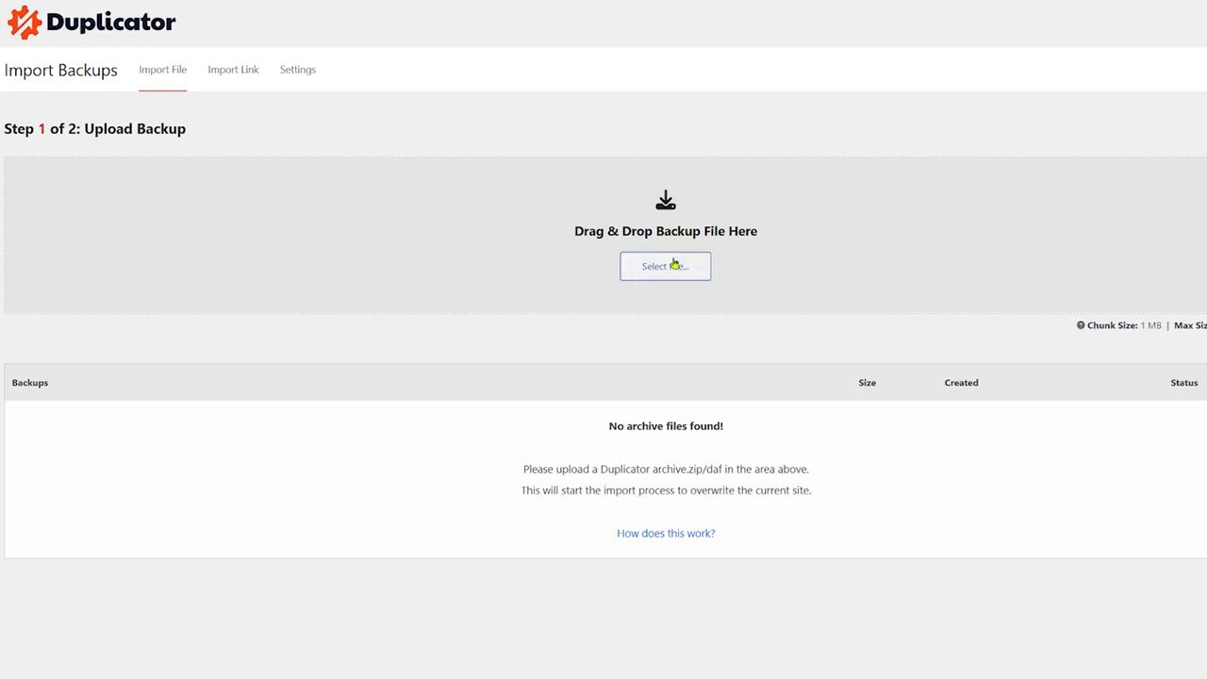
click(674, 265)
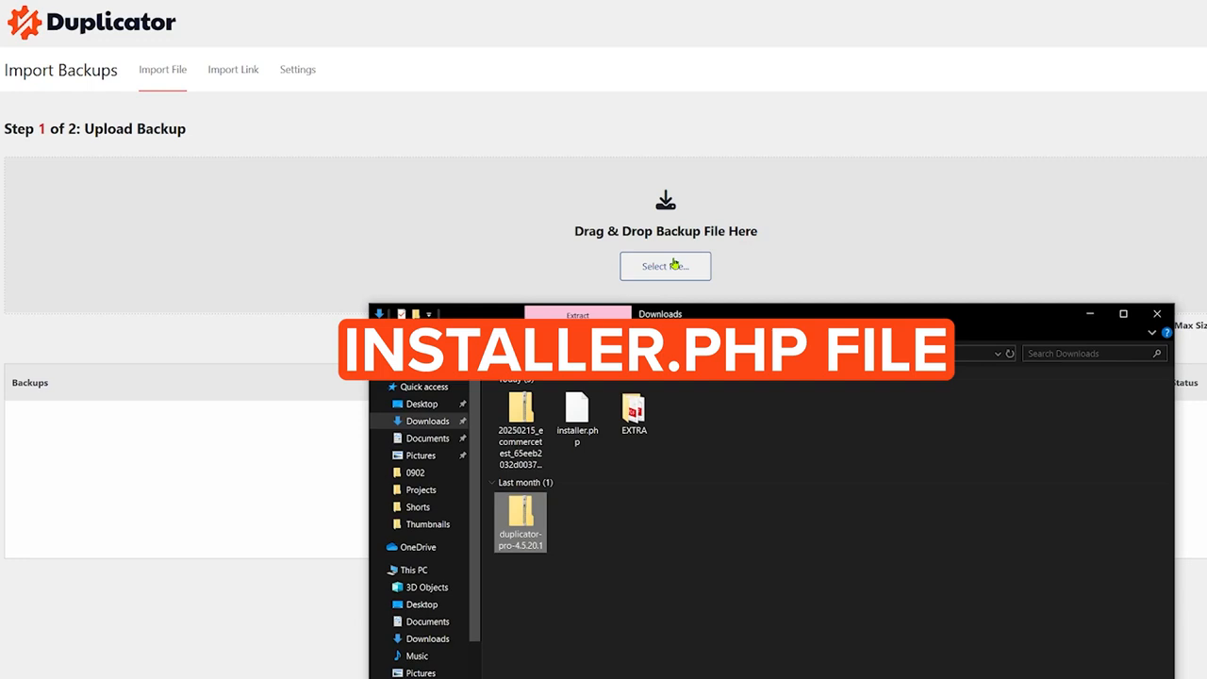
drag(524, 419, 666, 214)
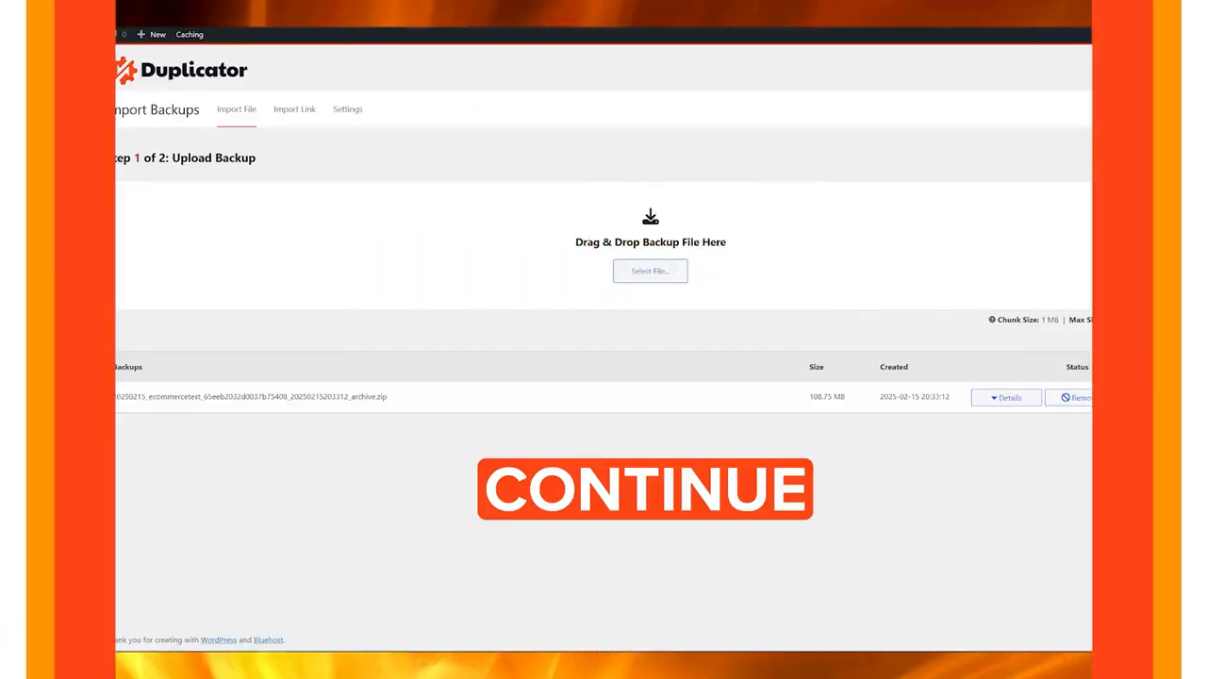
Step: Continue the import of the uploaded archive and launch the installer without creating a recovery point
click(1152, 397)
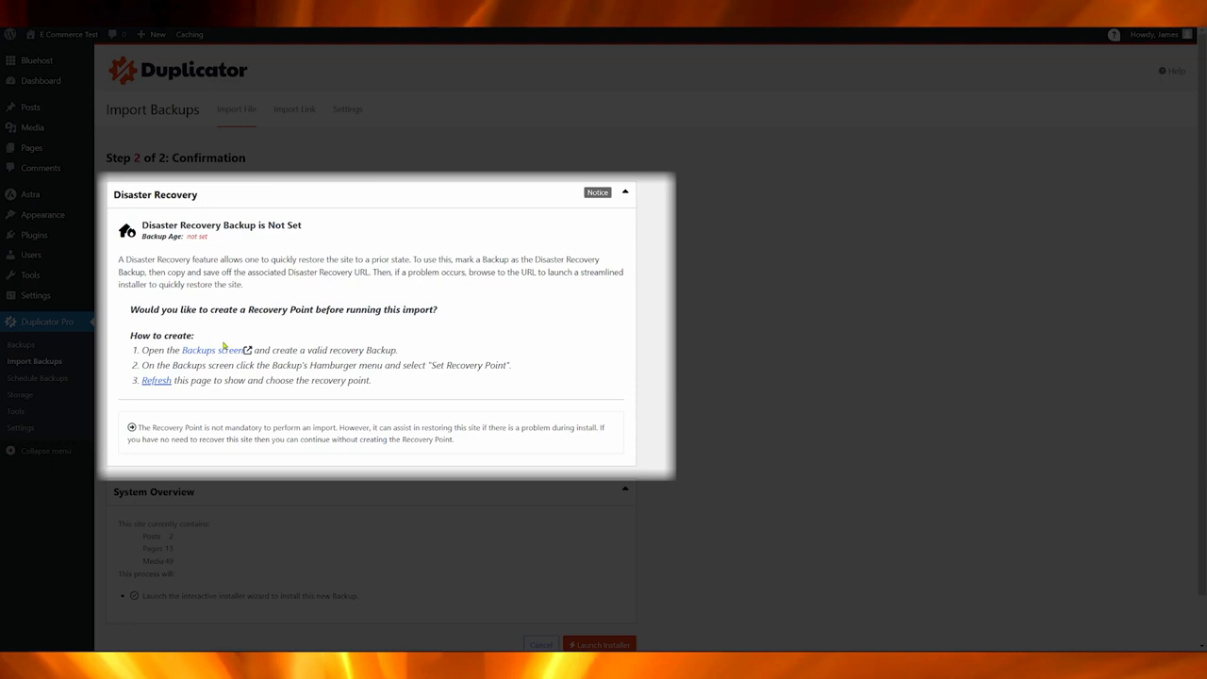
scroll(380, 329, down, 1)
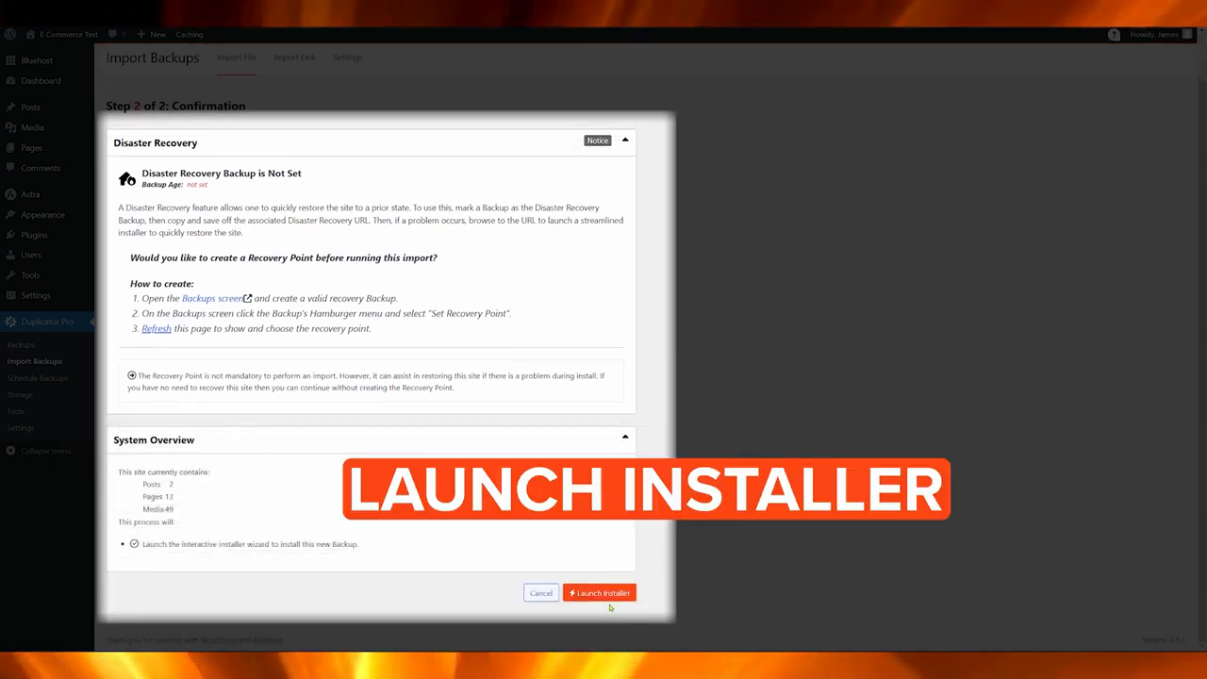
click(603, 593)
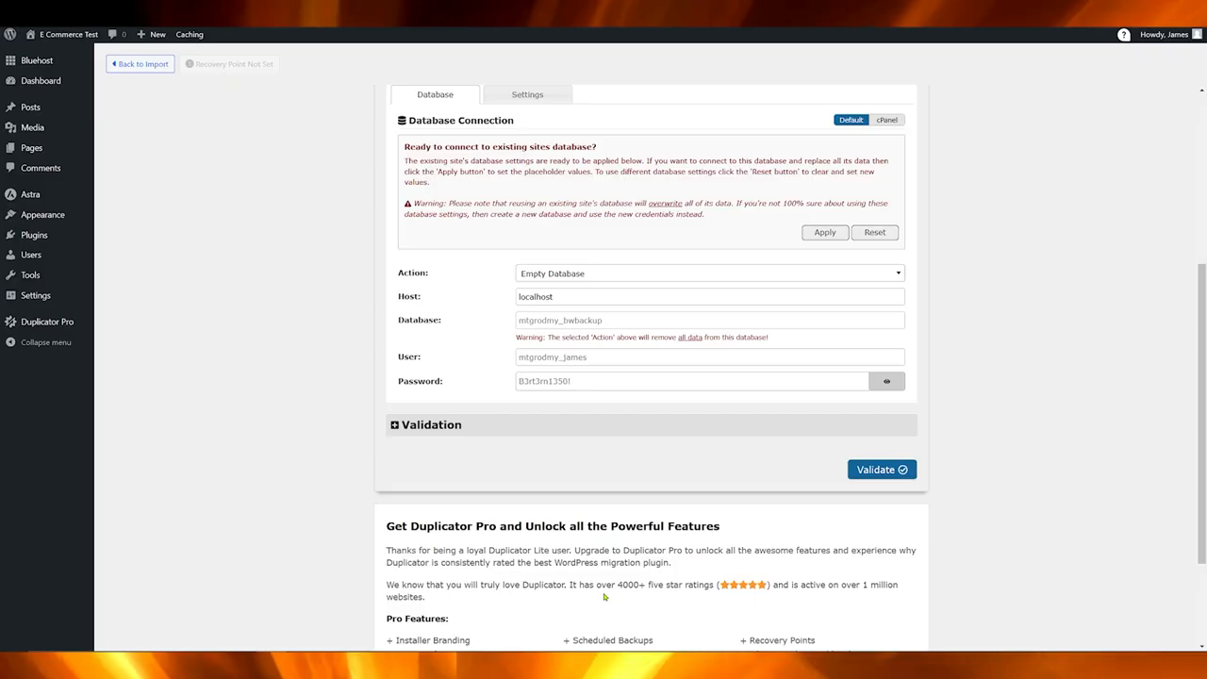
Step: Apply the existing site's database settings to the installer's database connection and run the validation
scroll(1084, 288, up, 1)
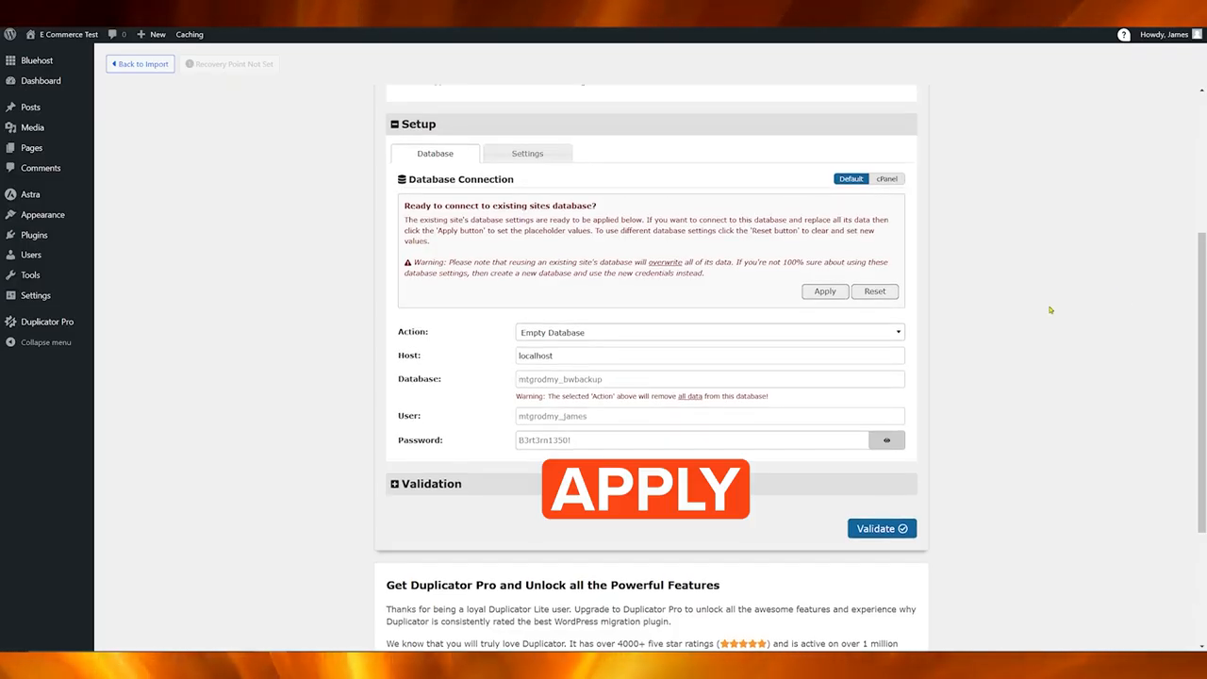
click(821, 287)
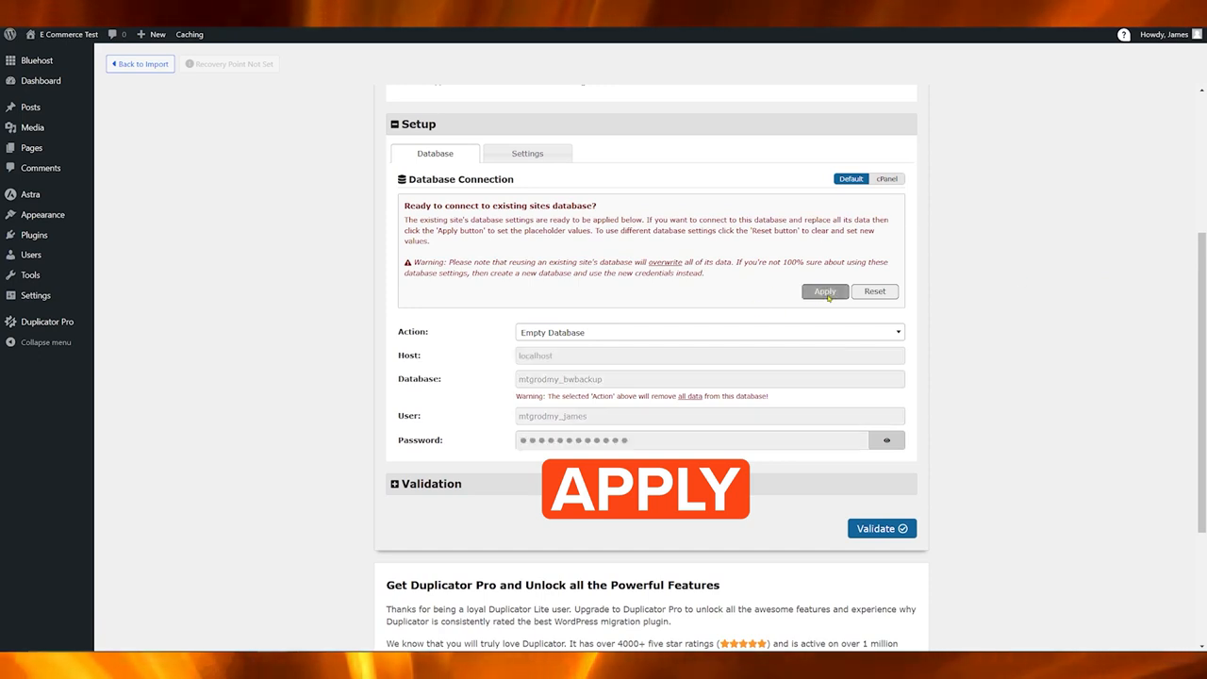
click(874, 529)
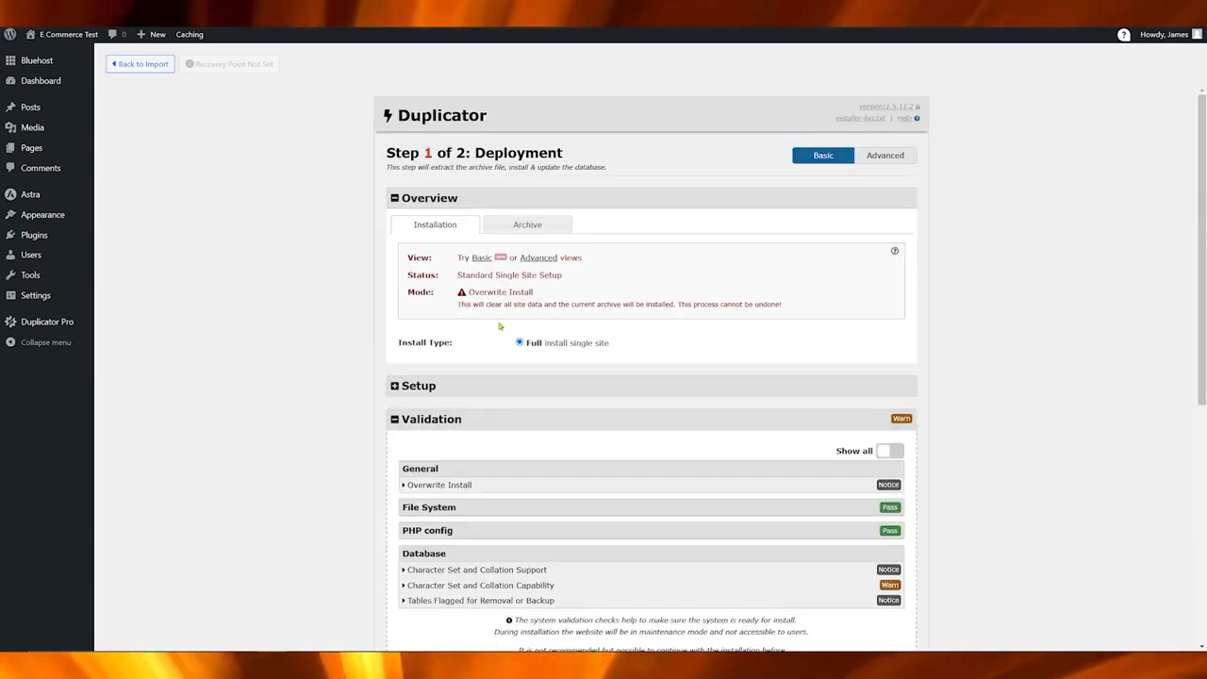
Step: Accept the terms and notices, run the full single-site overwrite install, and proceed to the admin login to finalize it
scroll(335, 323, down, 5)
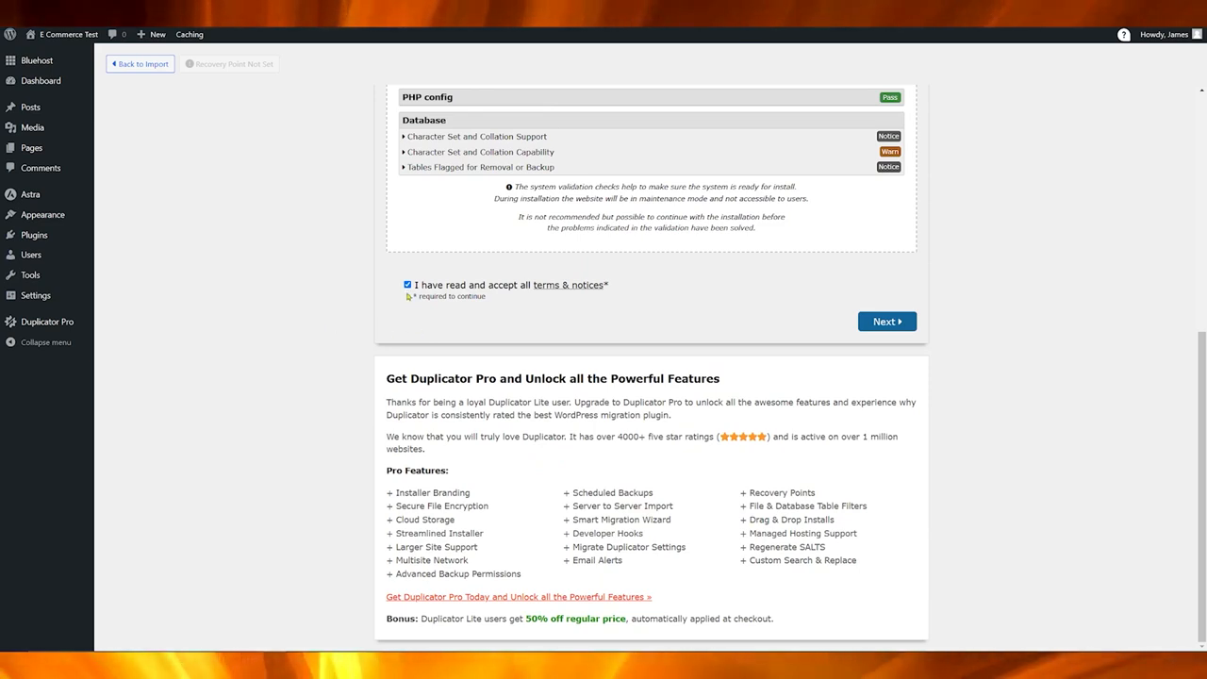
click(886, 321)
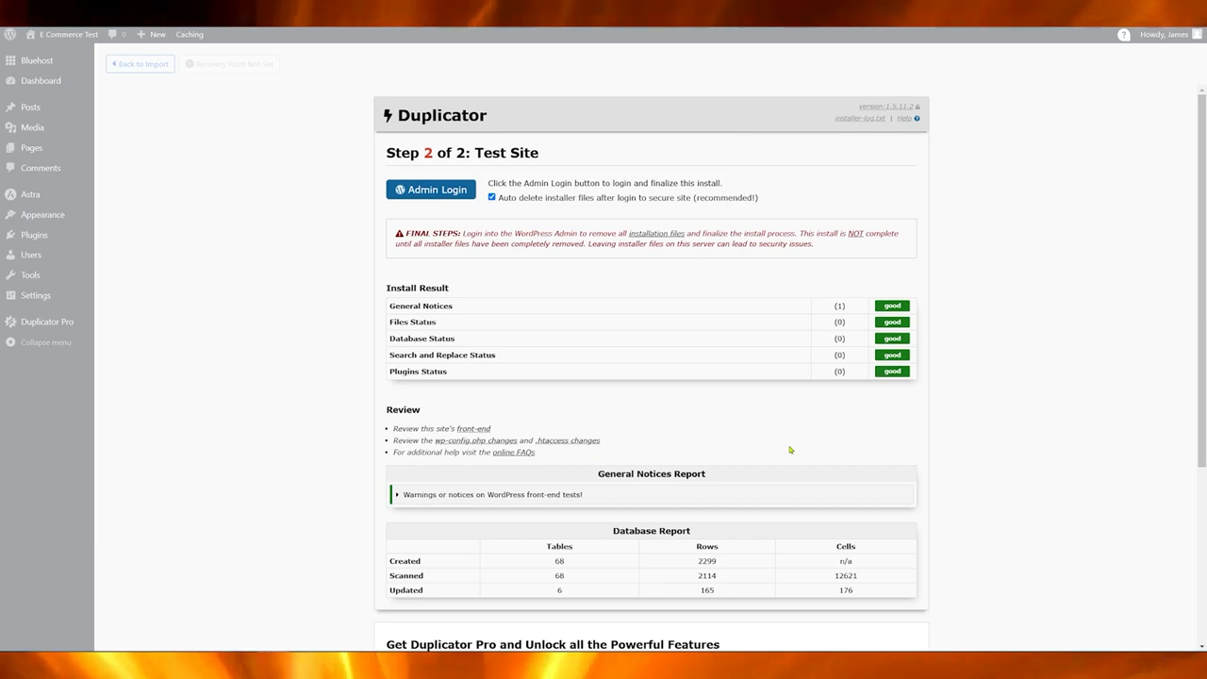
scroll(792, 440, down, 2)
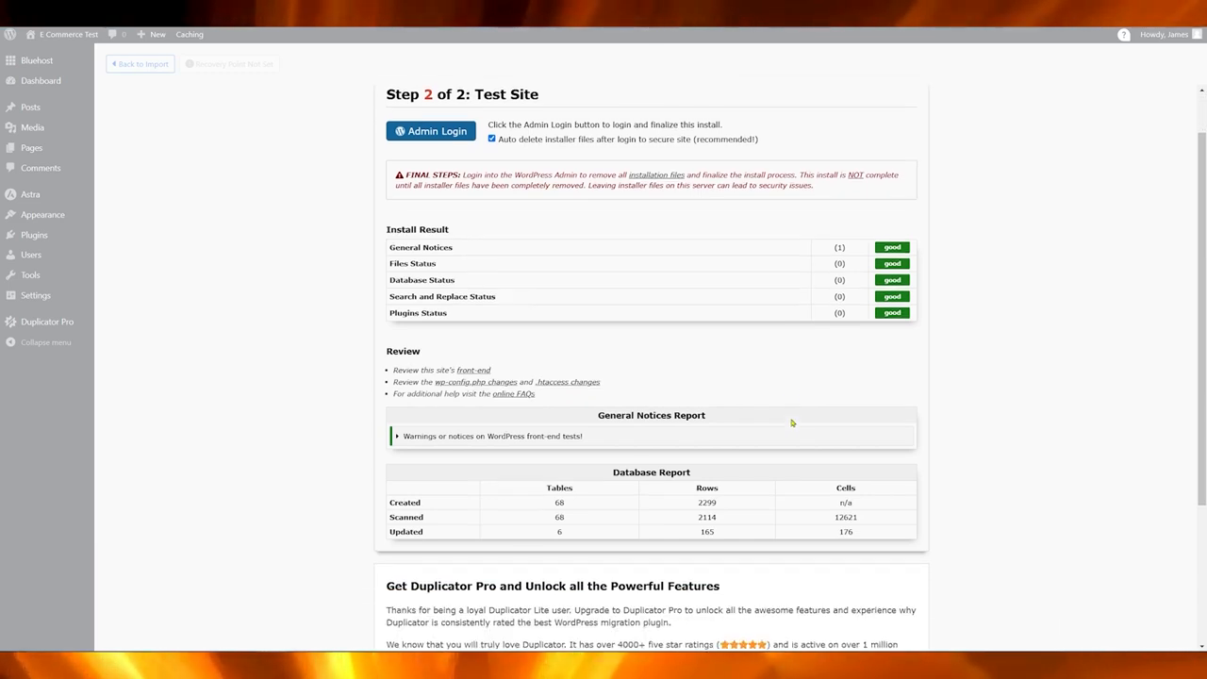
scroll(824, 426, up, 2)
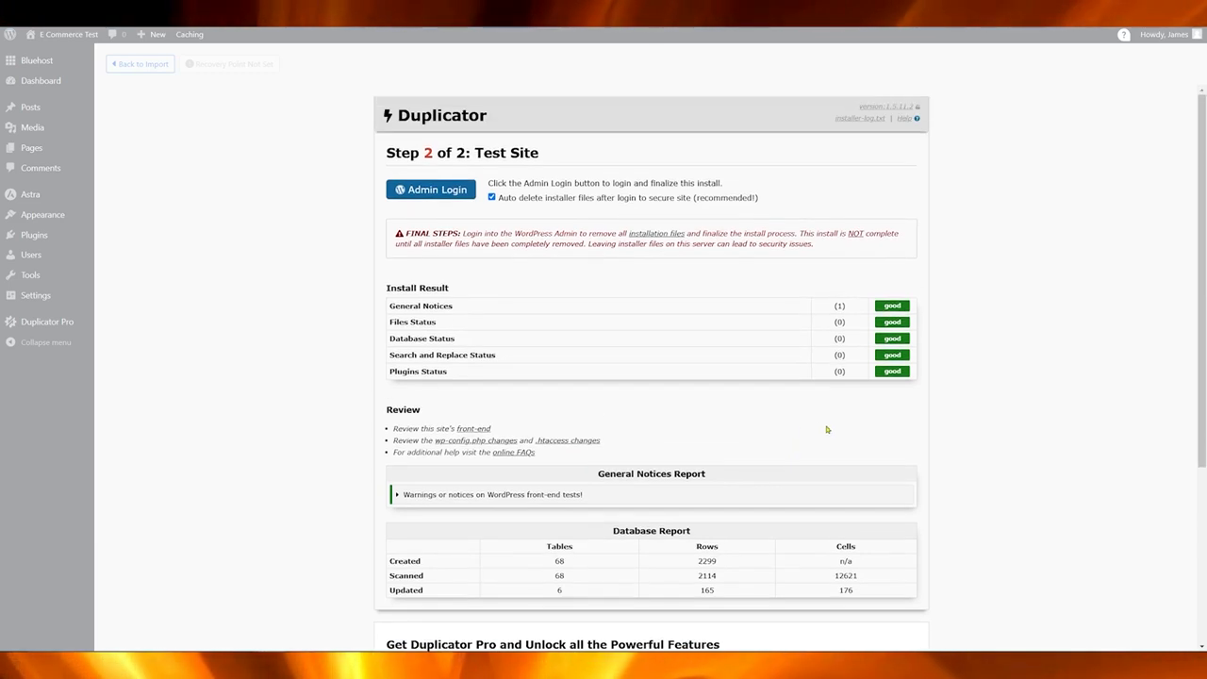
click(434, 191)
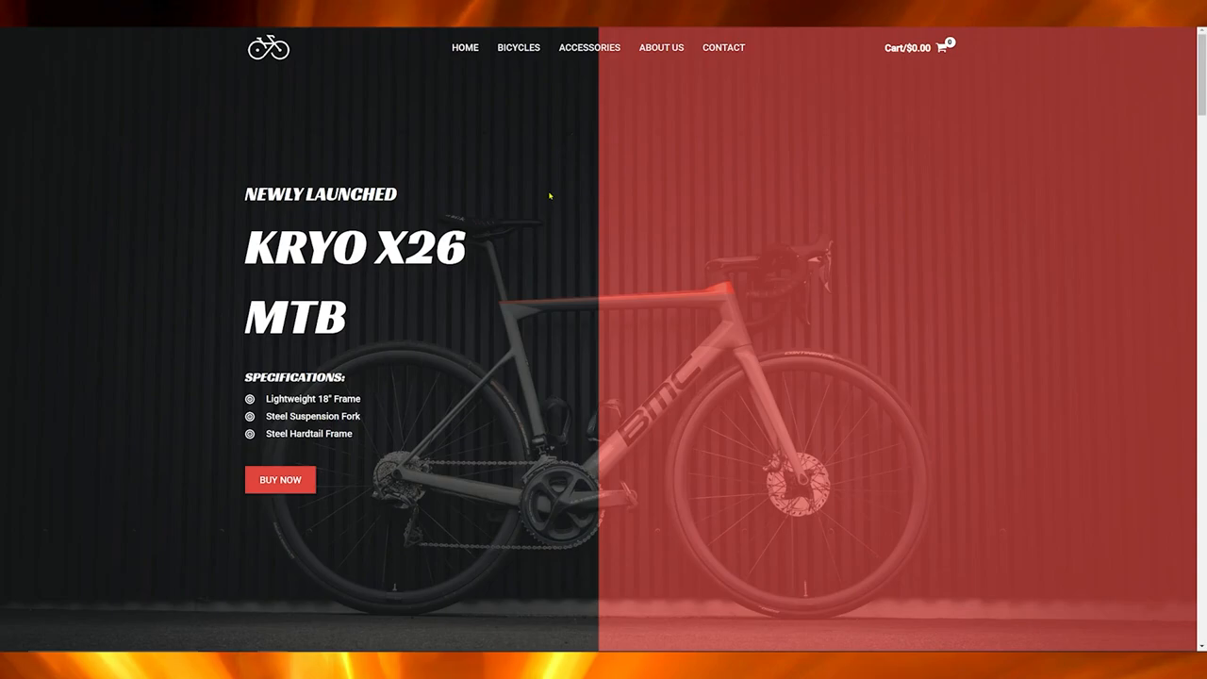
Step: Examine the migrated site's home page from the hero banner down to the accessories section and back
scroll(550, 195, down, 2)
scroll(549, 195, down, 7)
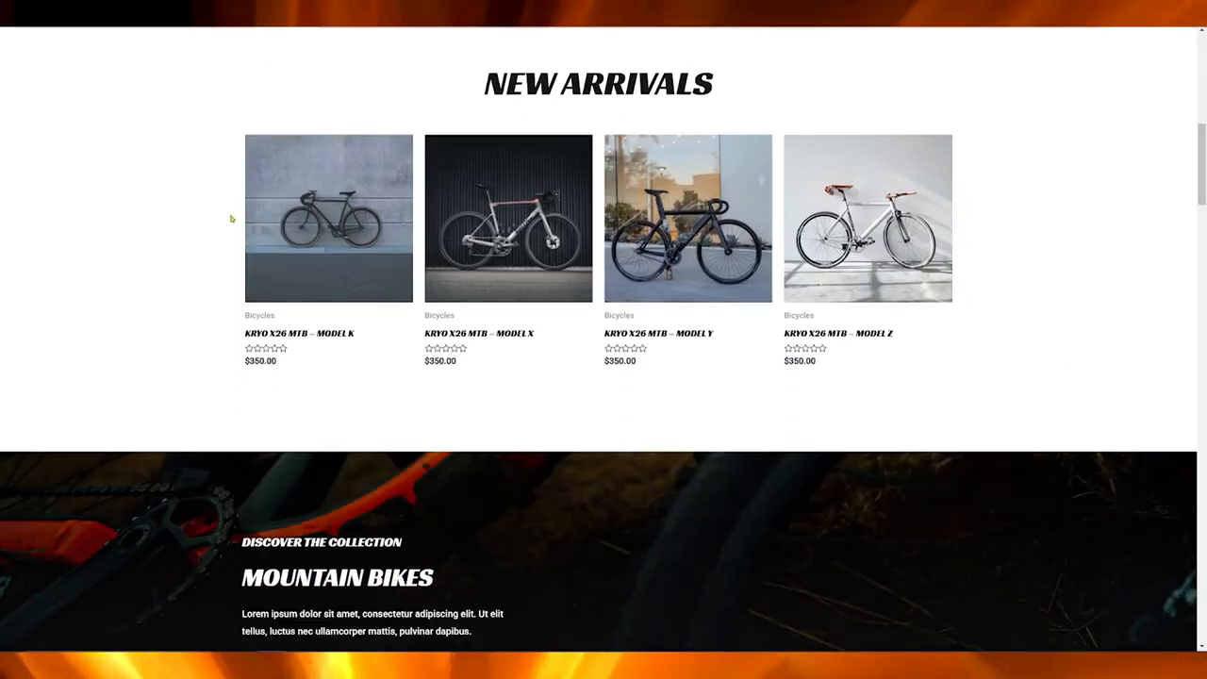
scroll(235, 230, down, 8)
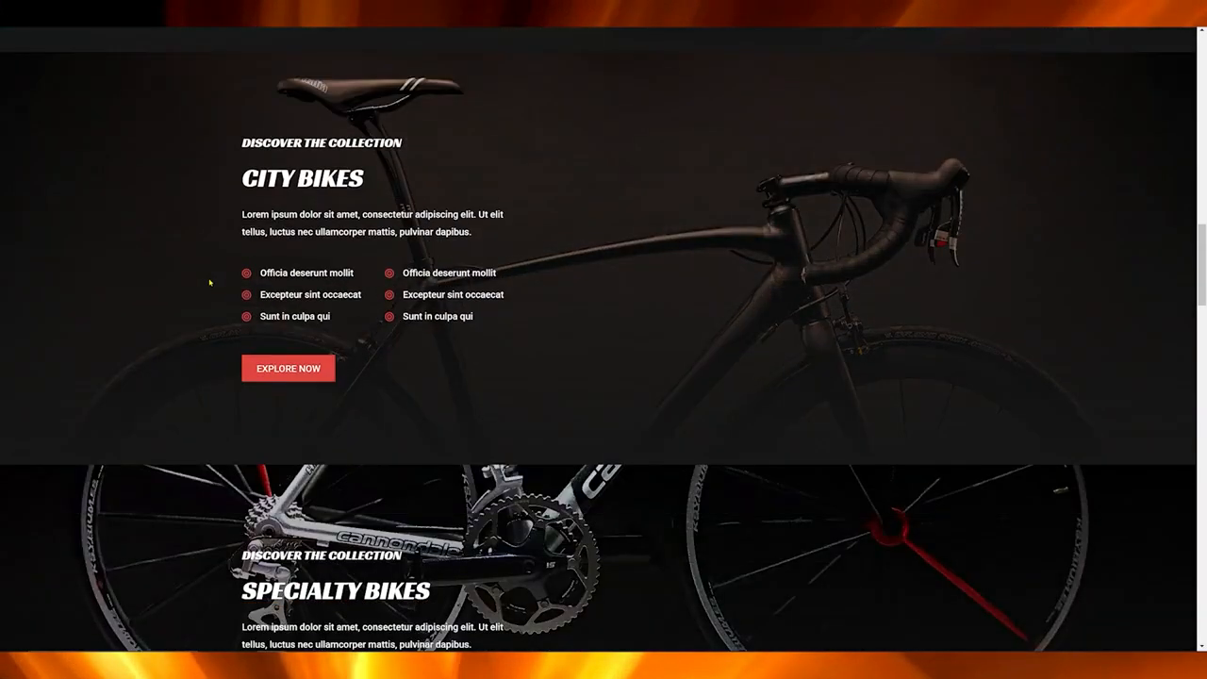
scroll(211, 281, down, 14)
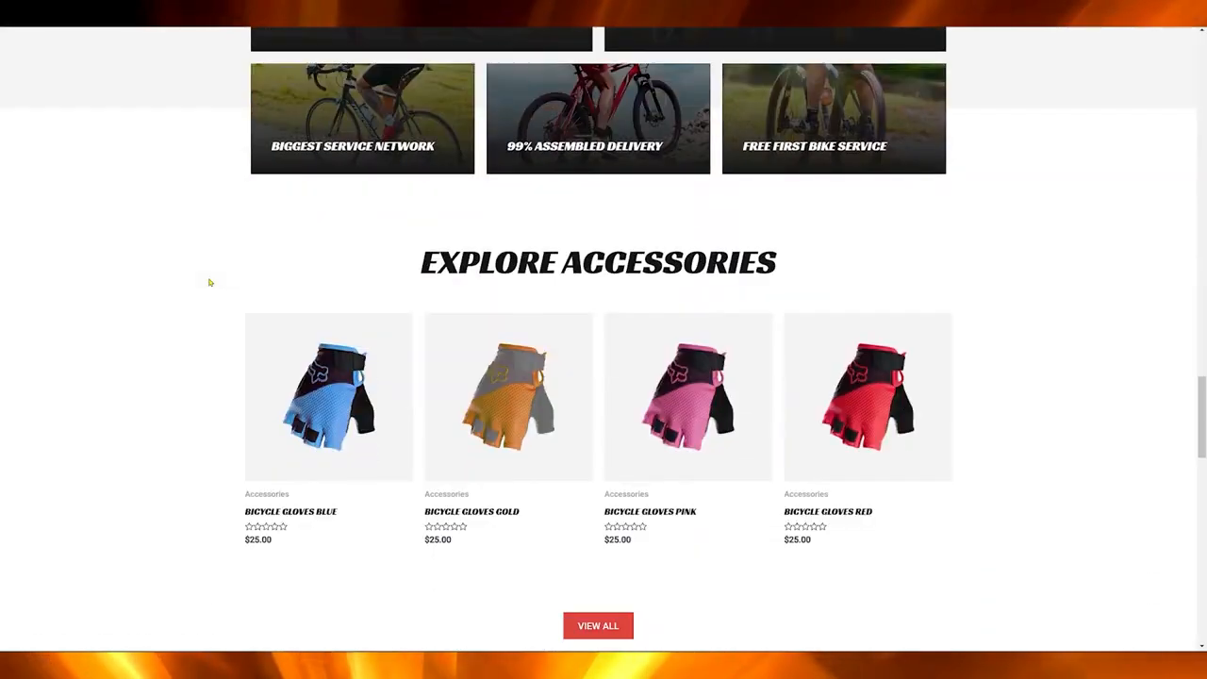
scroll(211, 282, up, 20)
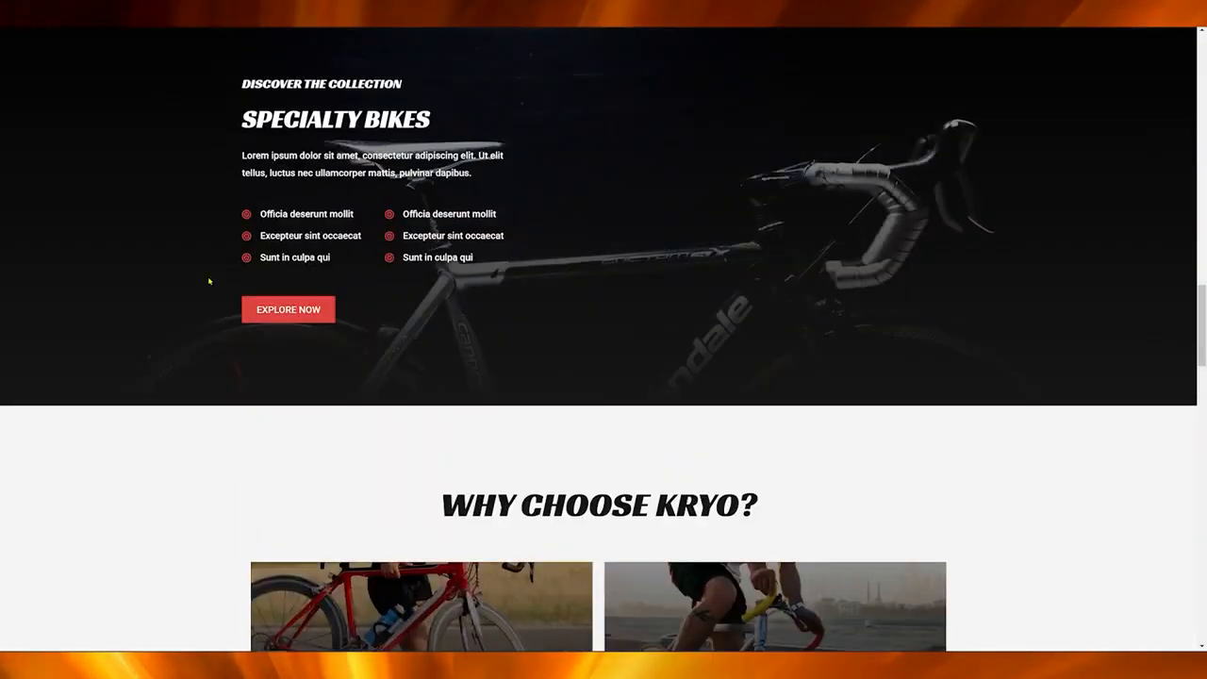
scroll(209, 281, up, 15)
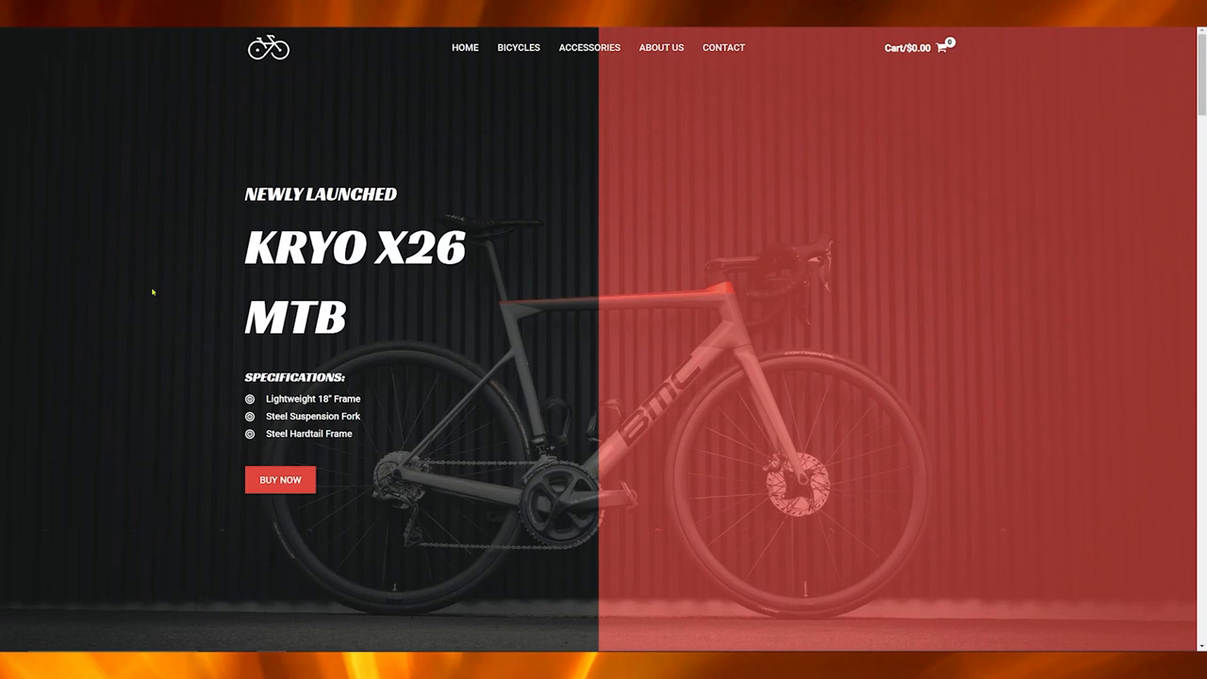